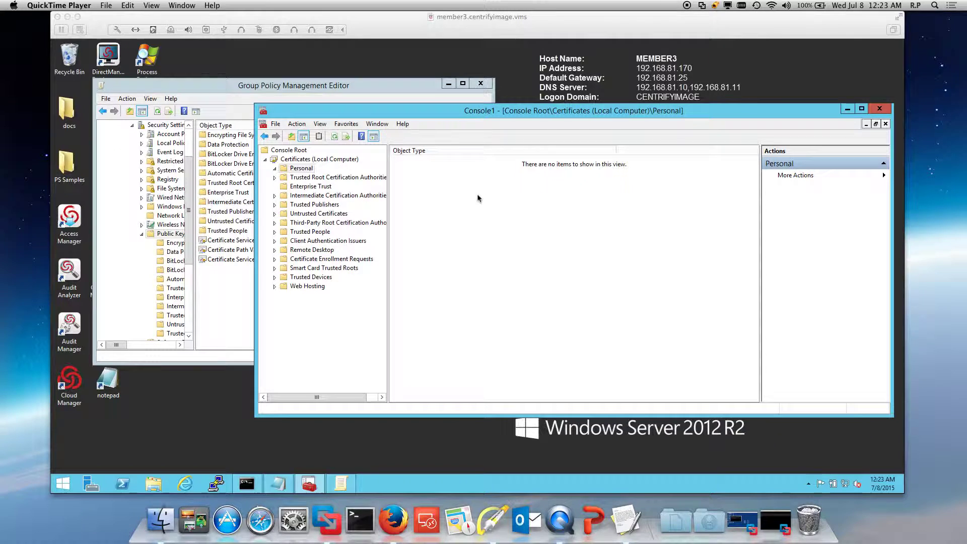
Bring the Group Policy Management Editor in front of Console1 while the Personal store is still empty
{"action": "left_click", "coordinate": [418, 97]}
Point out Certificate Services Client - Auto-Enrollment under Public Key Policies, then return to Console1
{"action": "left_click", "coordinate": [417, 93]}
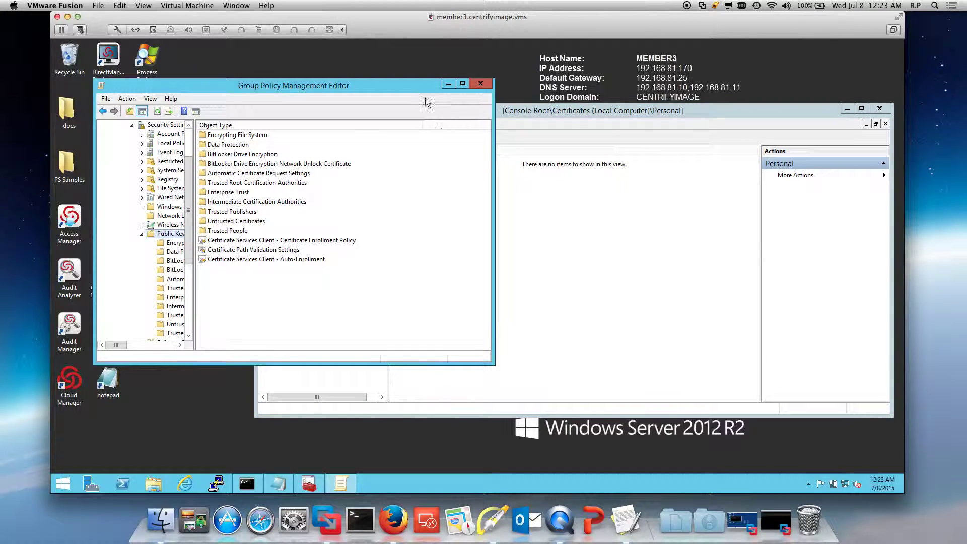
{"action": "left_click", "coordinate": [488, 525]}
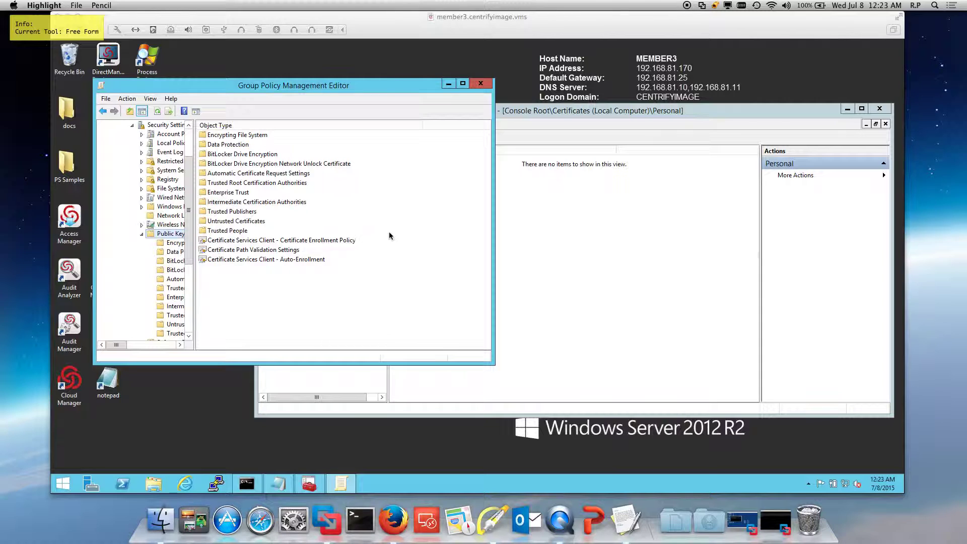
{"action": "key", "text": "a"}
{"action": "left_click_drag", "start_coordinate": [389, 228], "coordinate": [336, 254]}
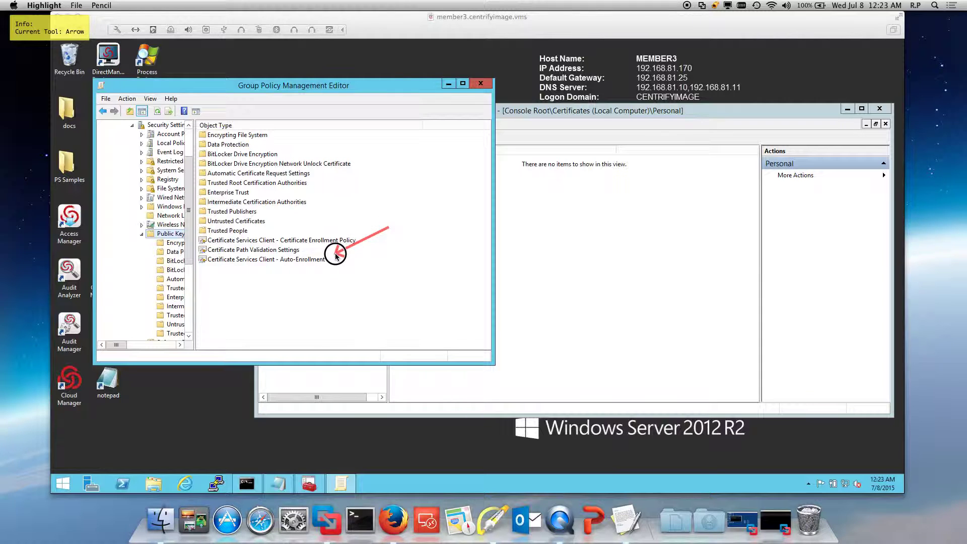
{"action": "left_click_drag", "start_coordinate": [402, 142], "coordinate": [351, 167]}
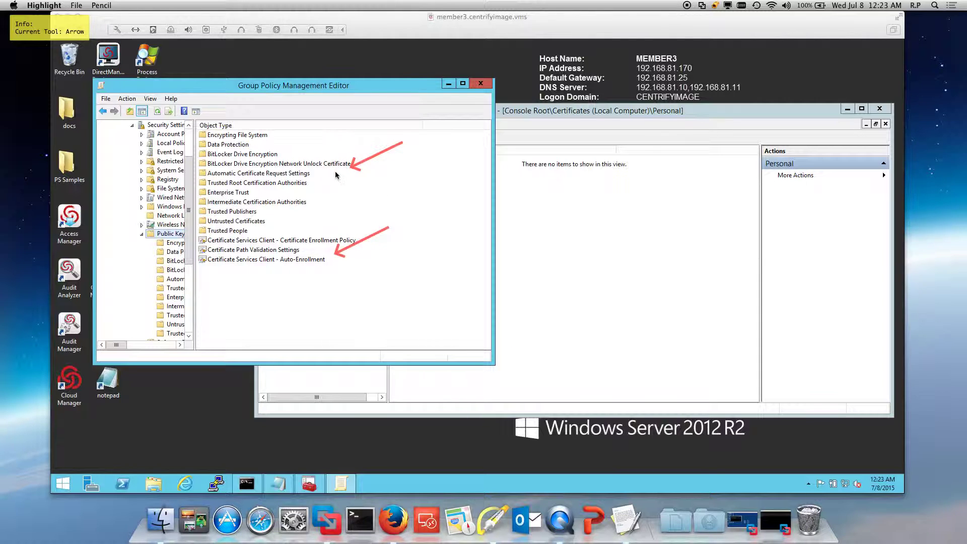
{"action": "key", "text": "f"}
{"action": "key", "text": "super+k"}
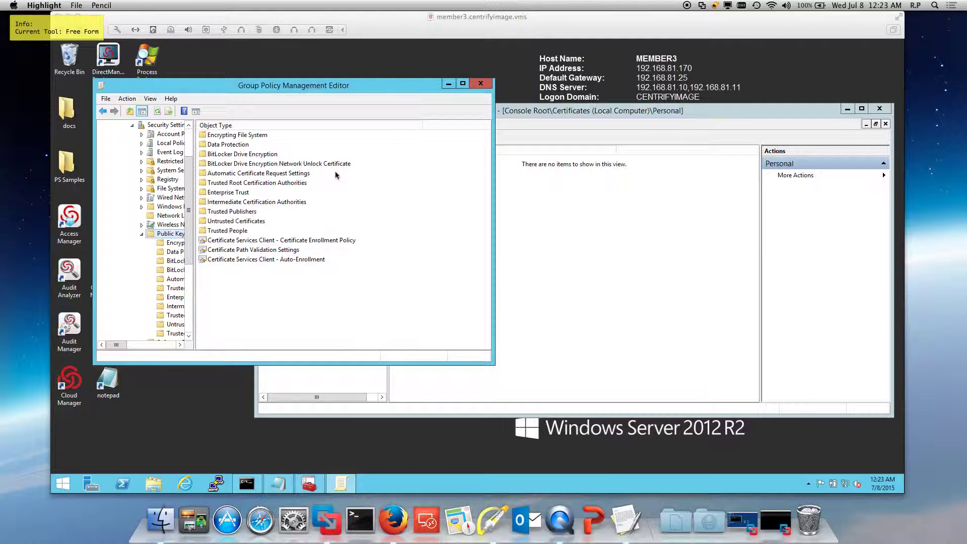
{"action": "key", "text": "Escape"}
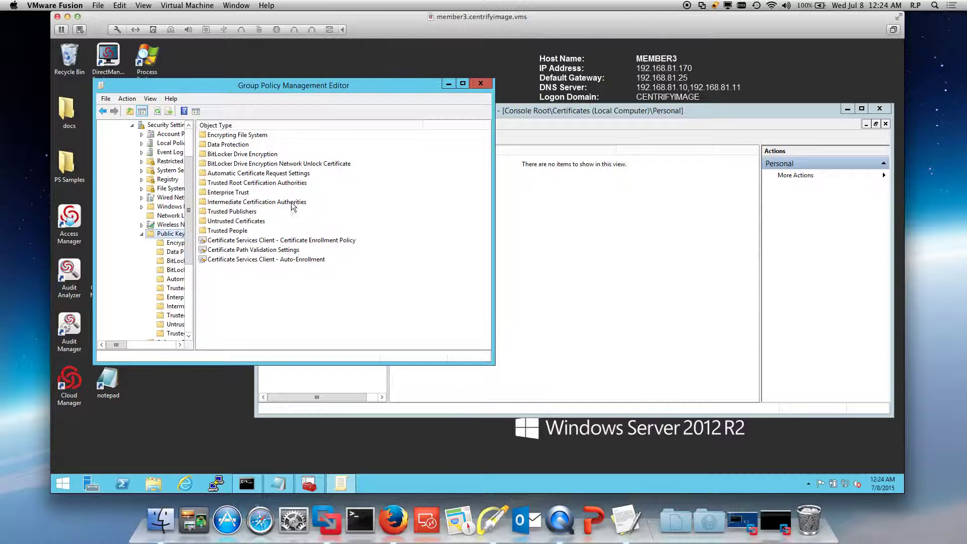
{"action": "left_click", "coordinate": [501, 260]}
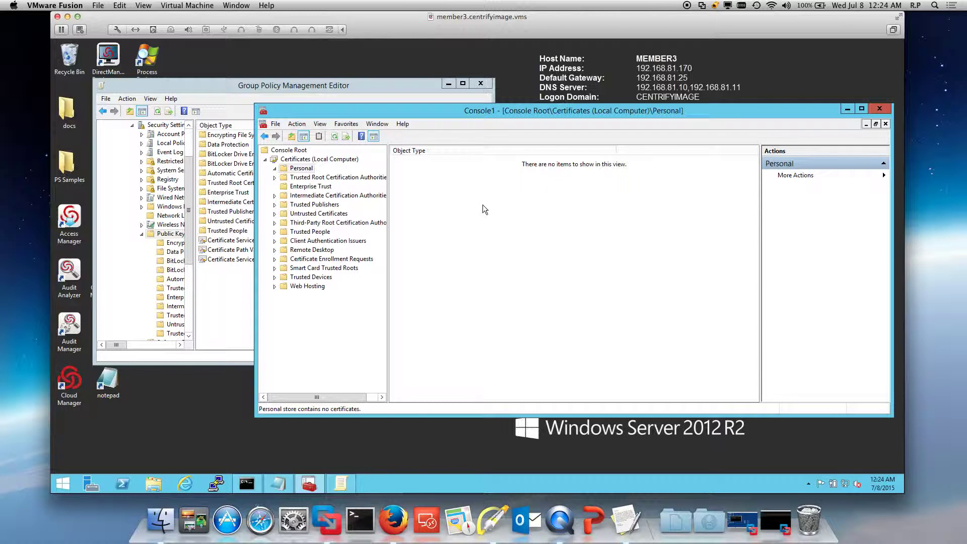
Run certutil -pulse in an administrator Command Prompt, then return to the Certificates console
{"action": "left_click", "coordinate": [247, 483]}
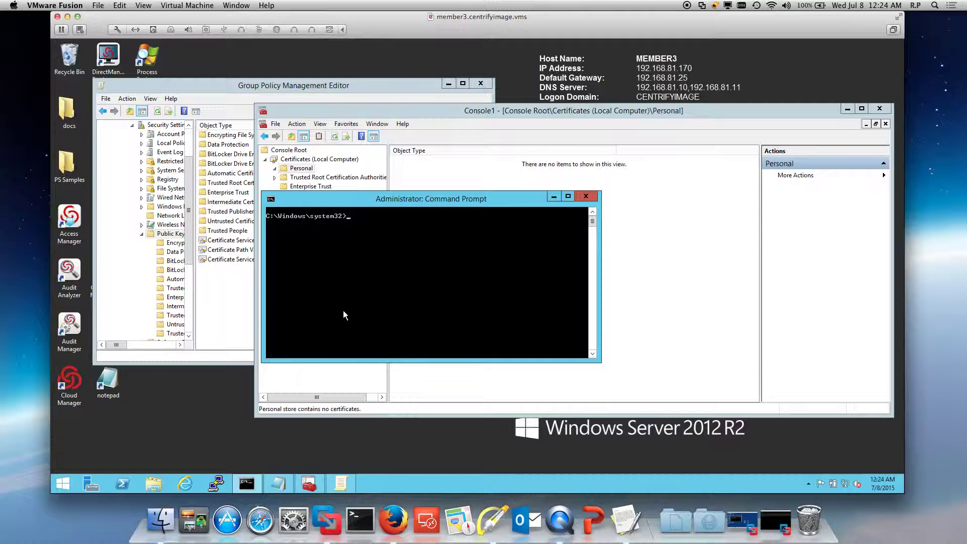
{"action": "type", "text": "certutil -pulse"}
{"action": "key", "text": "Return"}
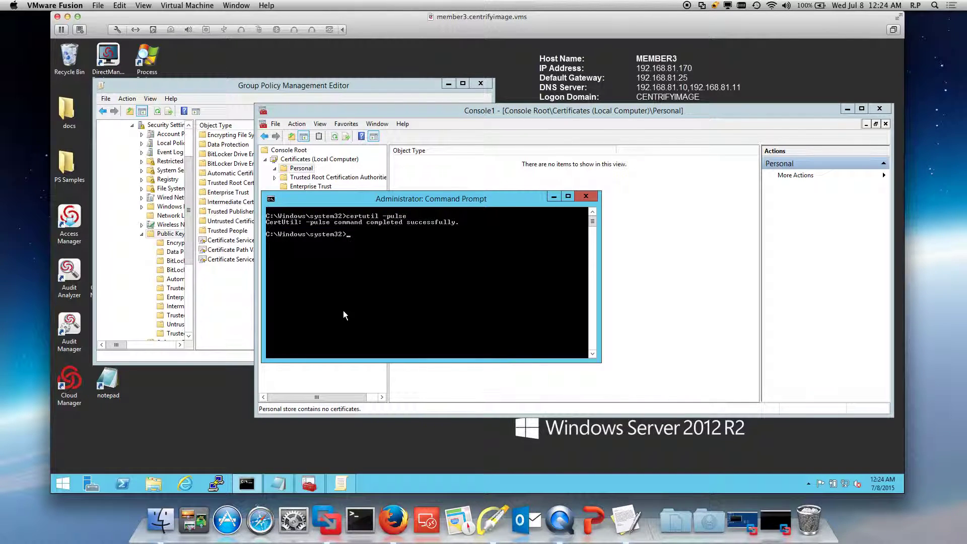
{"action": "left_click", "coordinate": [630, 250]}
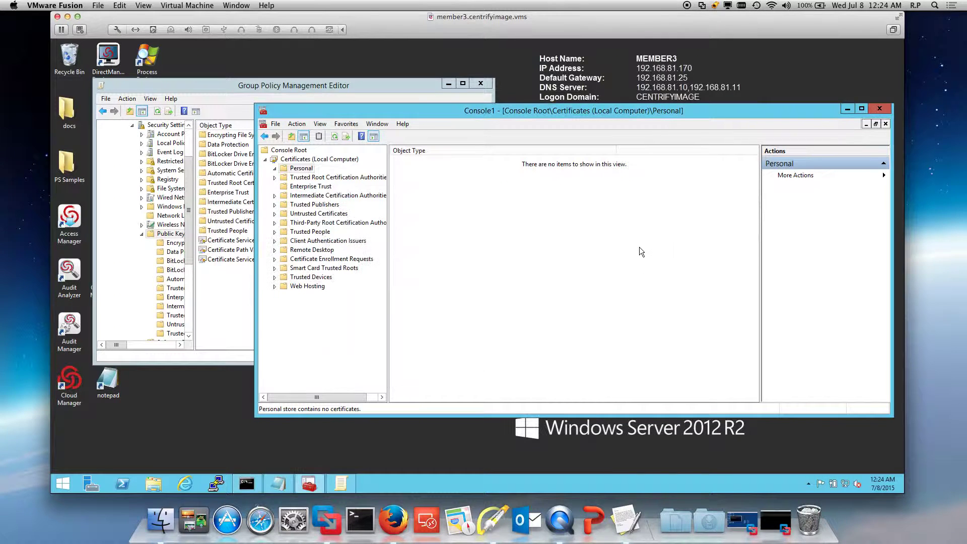
Refresh Personal > Certificates and inspect the first MEMBER3.centrifyimage.vms certificate from centrifyimage-DC-CA
{"action": "right_click", "coordinate": [427, 188]}
{"action": "left_click", "coordinate": [453, 221]}
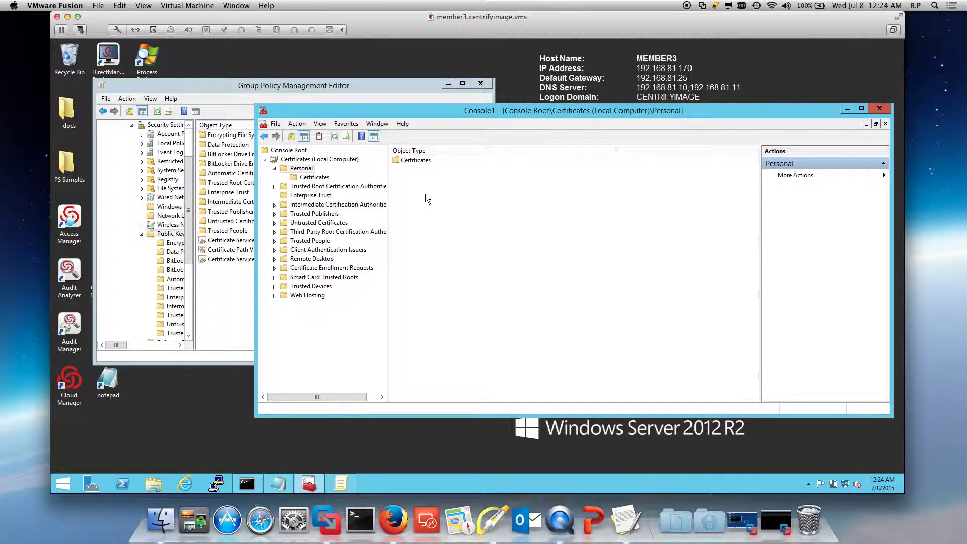
{"action": "double_click", "coordinate": [409, 161]}
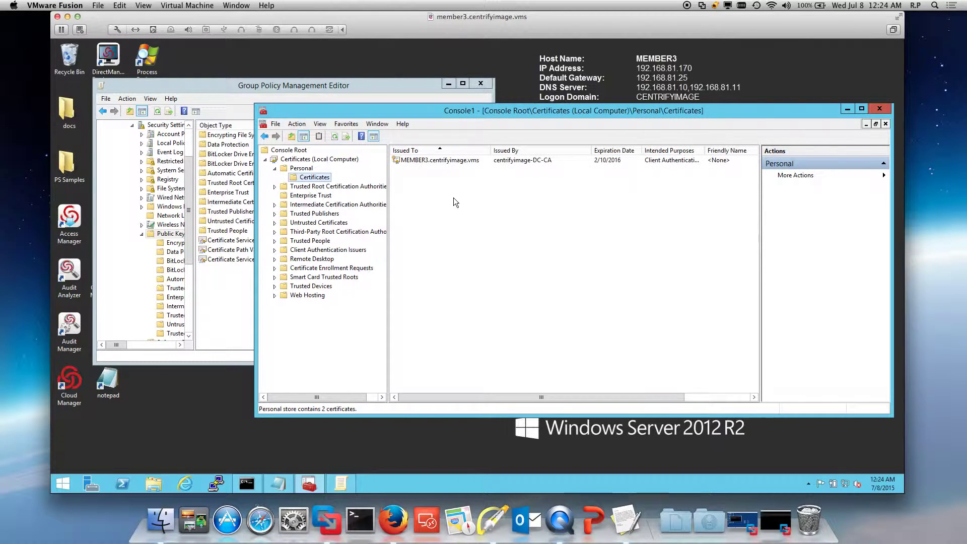
{"action": "double_click", "coordinate": [446, 161]}
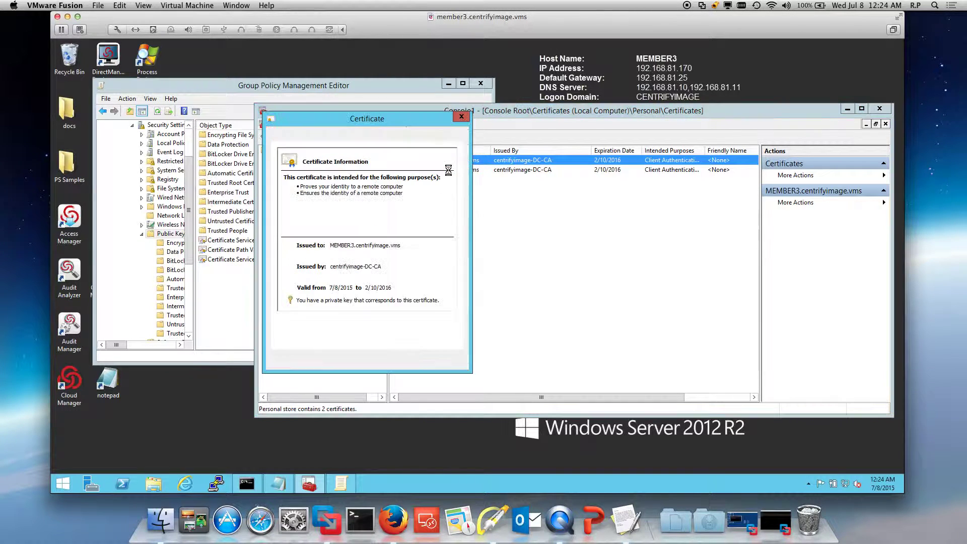
{"action": "left_click", "coordinate": [458, 117]}
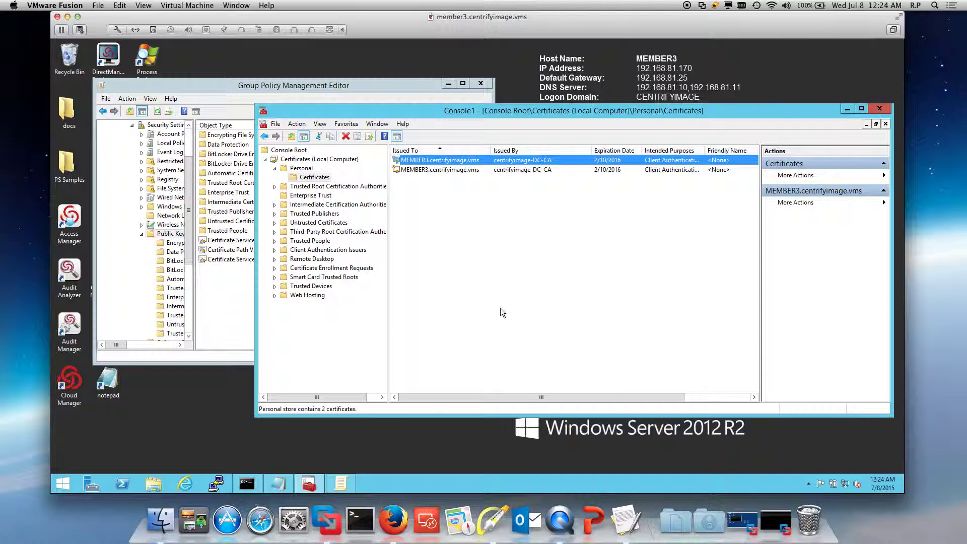
Open an SSH session to engcen7 from the saved PuTTY session and enlarge the terminal
{"action": "left_click", "coordinate": [216, 484]}
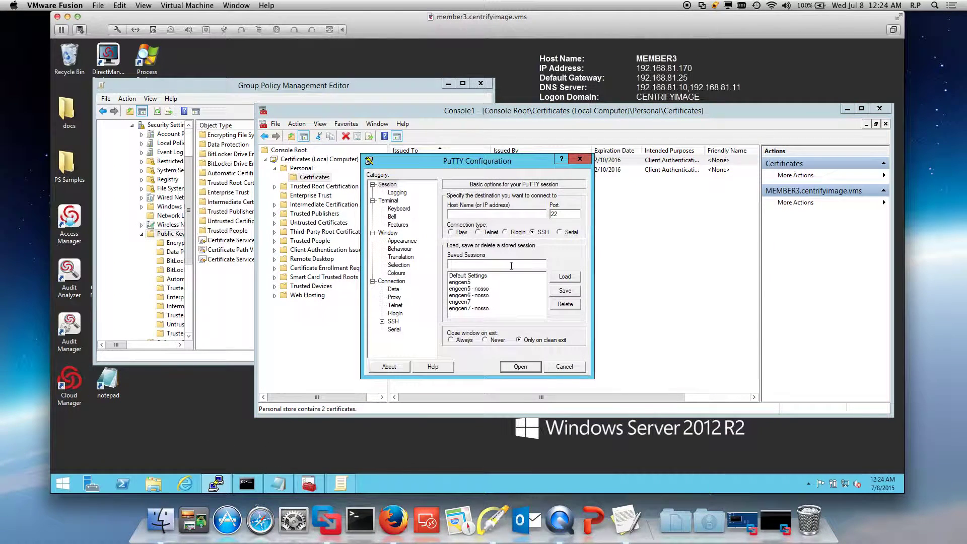
{"action": "left_click", "coordinate": [476, 302]}
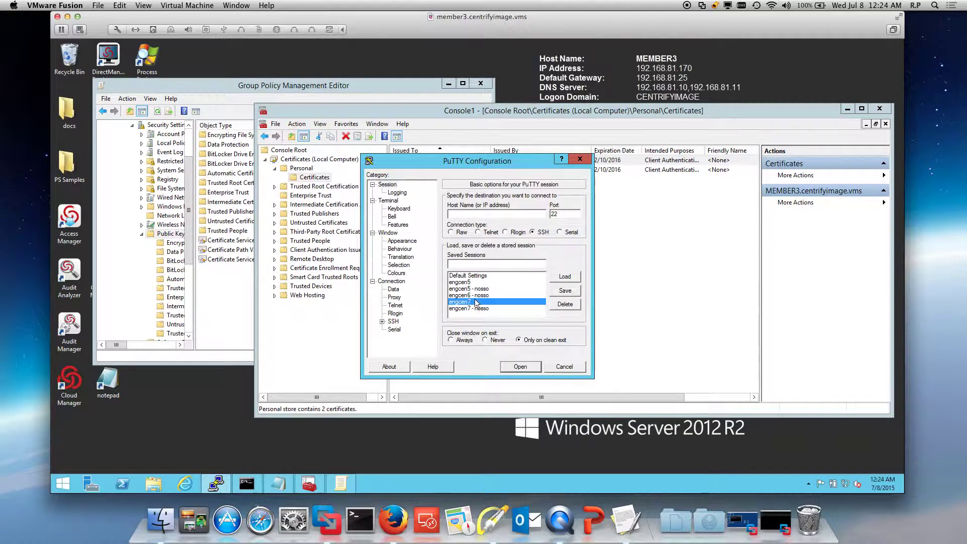
{"action": "left_click", "coordinate": [561, 278]}
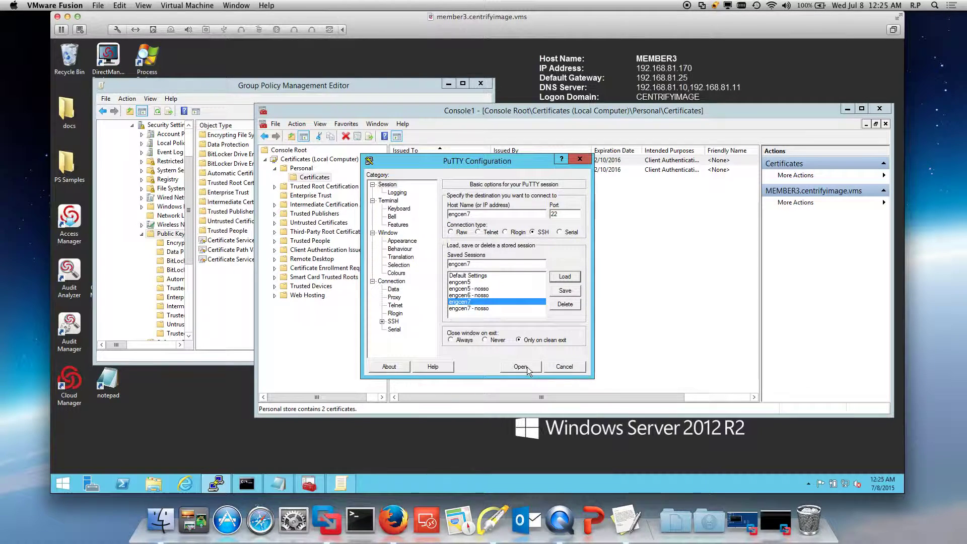
{"action": "left_click", "coordinate": [527, 367]}
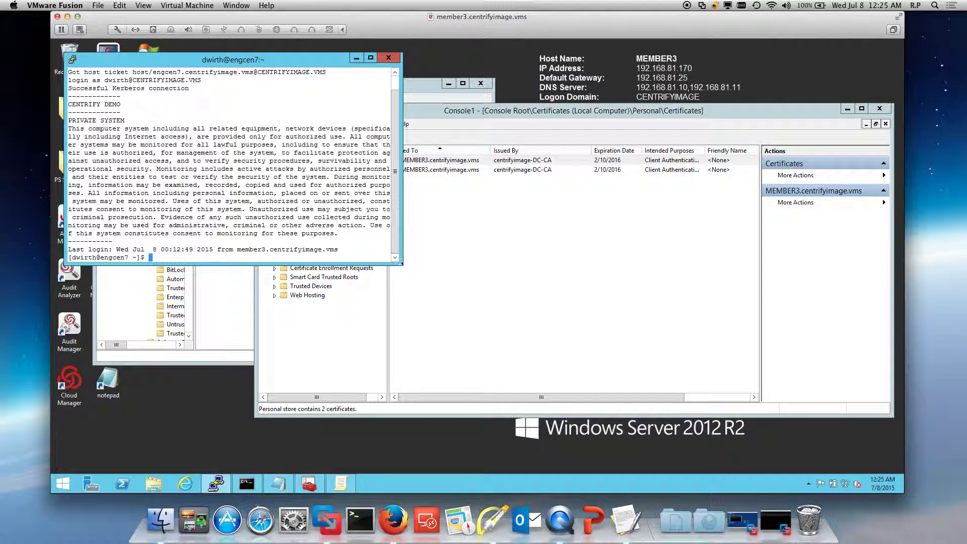
{"action": "left_click_drag", "start_coordinate": [402, 264], "coordinate": [507, 392]}
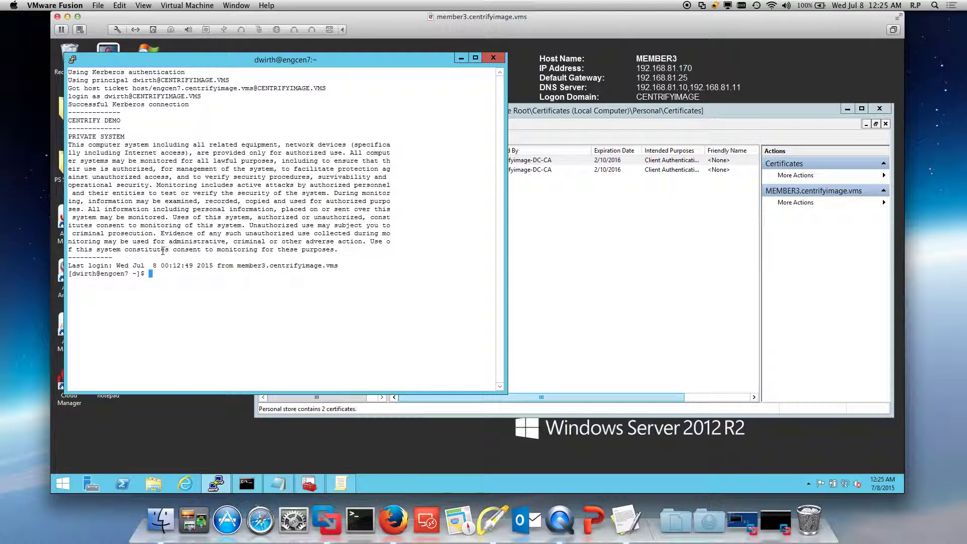
Run clear, adinfo -v and adinfo to confirm CentrifyDC 5.2.3-418 joined to centrifyimage.vms
{"action": "type", "text": "ad"}
{"action": "key", "text": "BackSpace"}
{"action": "key", "text": "BackSpace"}
{"action": "type", "text": "clear"}
{"action": "key", "text": "Return"}
{"action": "type", "text": "adinfo "}
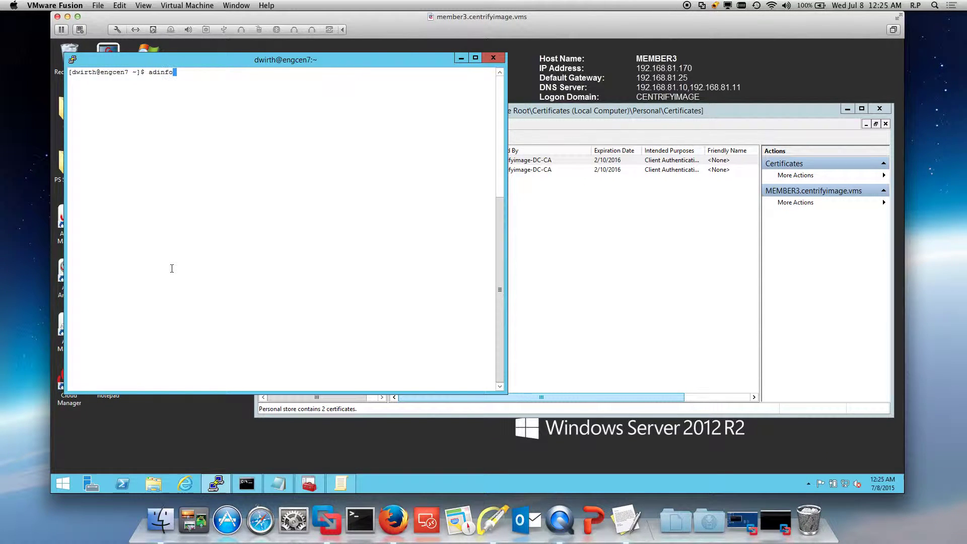
{"action": "type", "text": "-v"}
{"action": "key", "text": "Return"}
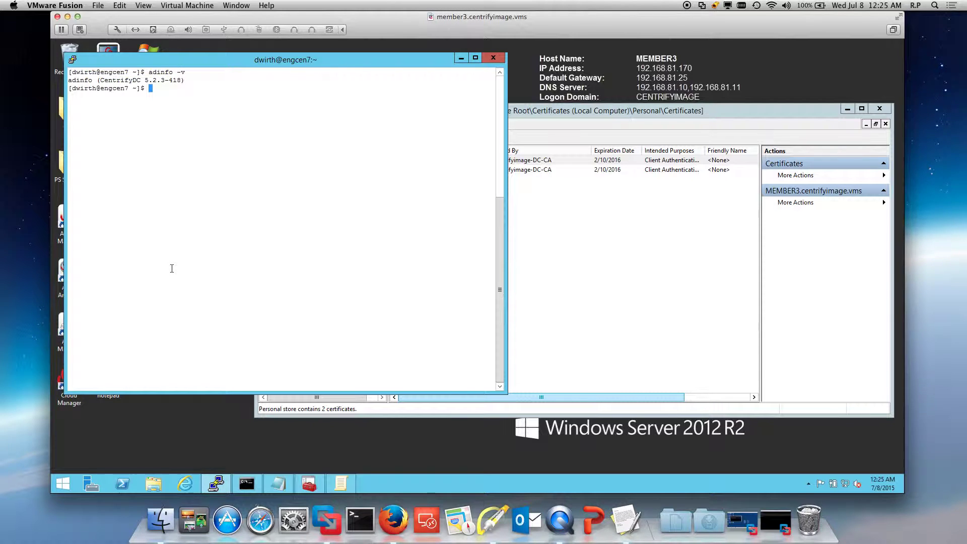
{"action": "type", "text": "adinfo"}
{"action": "key", "text": "Return"}
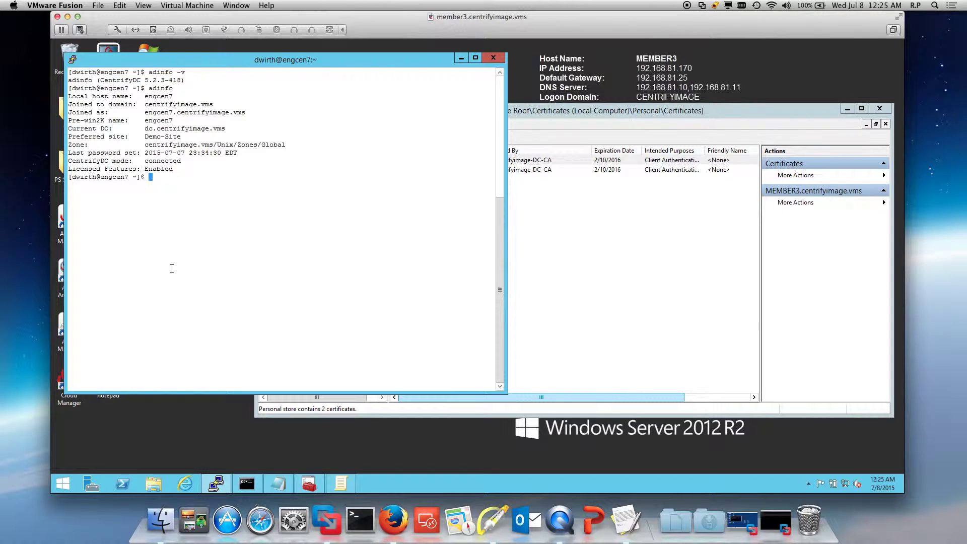
{"action": "key", "text": "super+Down"}
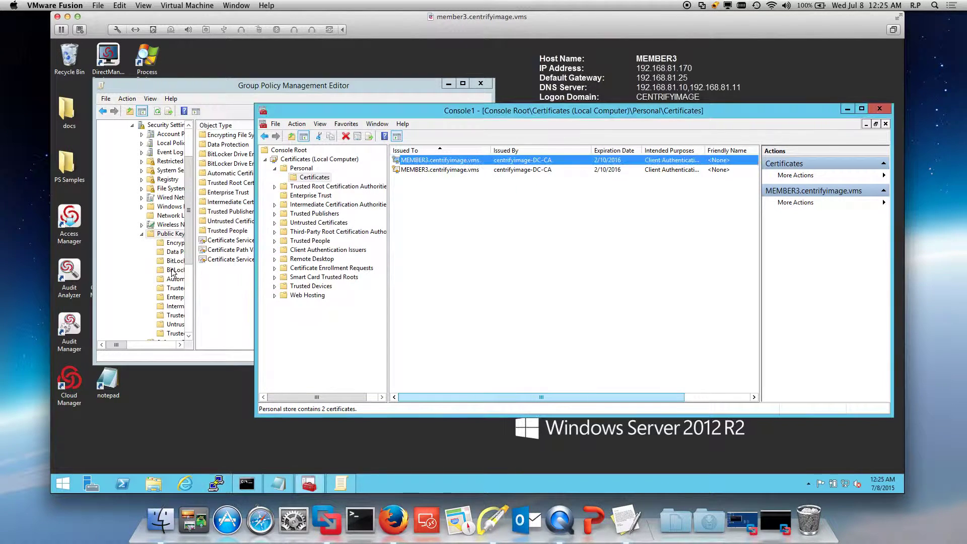
{"action": "left_click", "coordinate": [218, 484]}
Start a new enlarged PuTTY session to engcen7 from the saved session
{"action": "left_click", "coordinate": [459, 302]}
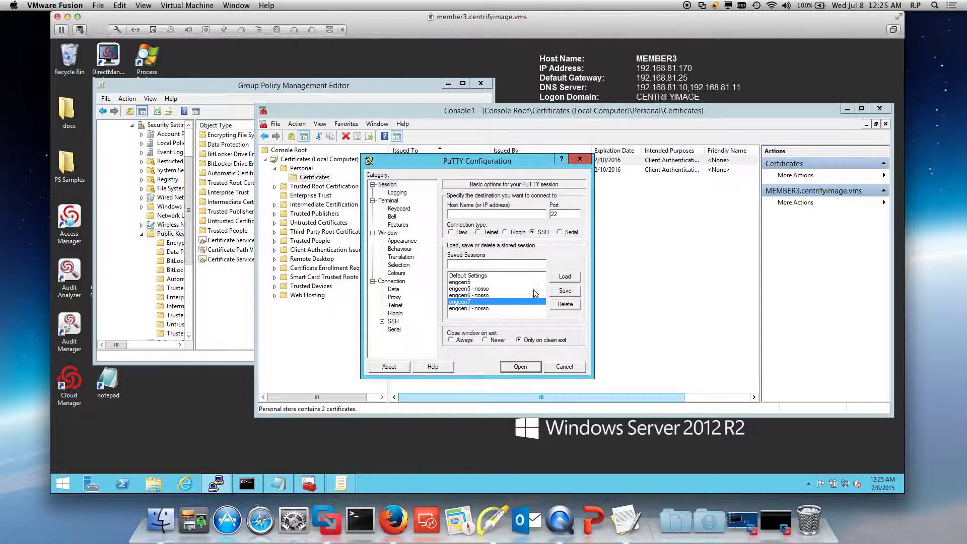
{"action": "left_click", "coordinate": [564, 277]}
{"action": "left_click", "coordinate": [518, 367]}
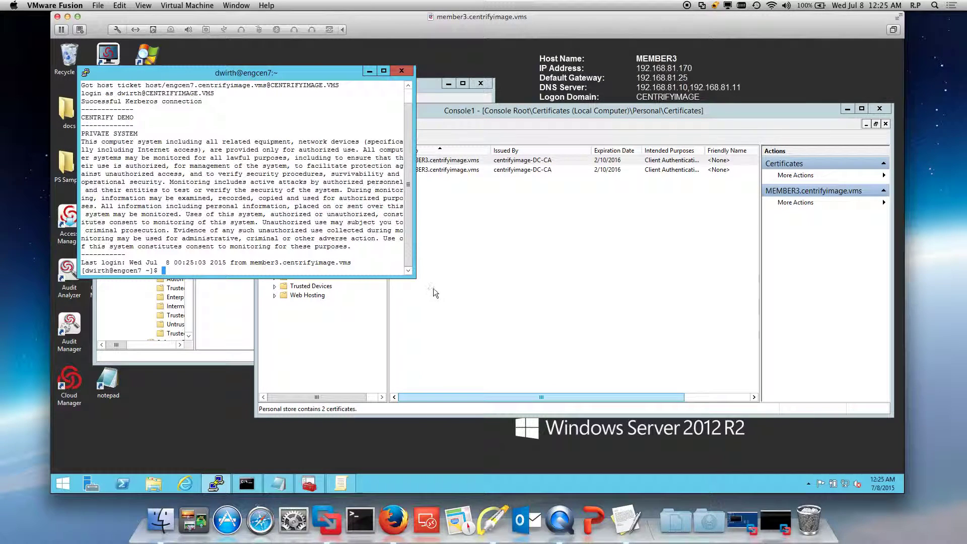
{"action": "left_click_drag", "start_coordinate": [414, 278], "coordinate": [475, 389]}
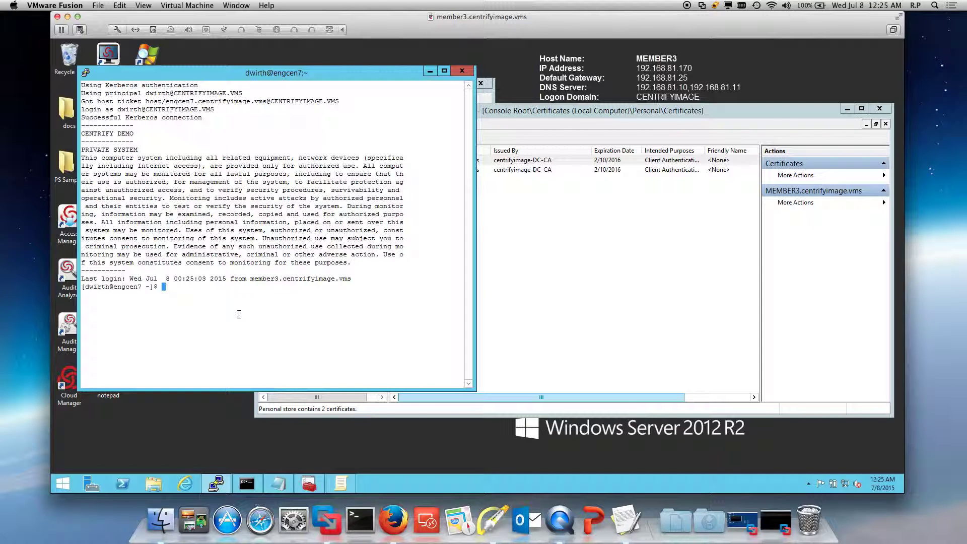
Change into /var/centrify/net/certs and list its existing certificate files
{"action": "type", "text": "cd var/"}
{"action": "key", "text": "BackSpace"}
{"action": "key", "text": "BackSpace"}
{"action": "key", "text": "BackSpace"}
{"action": "key", "text": "BackSpace"}
{"action": "type", "text": "/var/centrify/net/certs"}
{"action": "key", "text": "Return"}
{"action": "type", "text": "ls"}
{"action": "key", "text": "Return"}
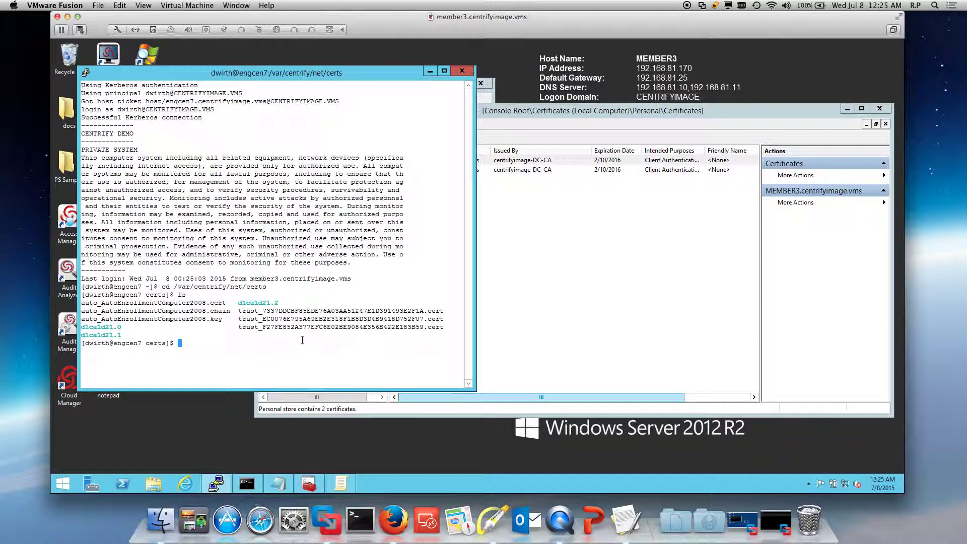
Delete all files with dzdo rm *, confirm the directory is empty, and clear the screen
{"action": "type", "text": "dzdo dm *"}
{"action": "key", "text": "Return"}
{"action": "type", "text": "ls"}
{"action": "key", "text": "Return"}
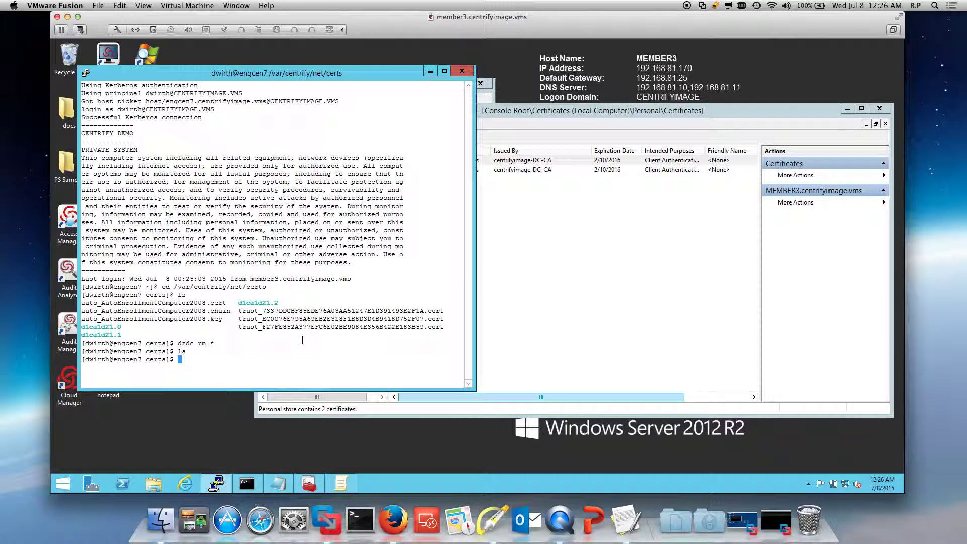
{"action": "type", "text": "clear"}
{"action": "key", "text": "Return"}
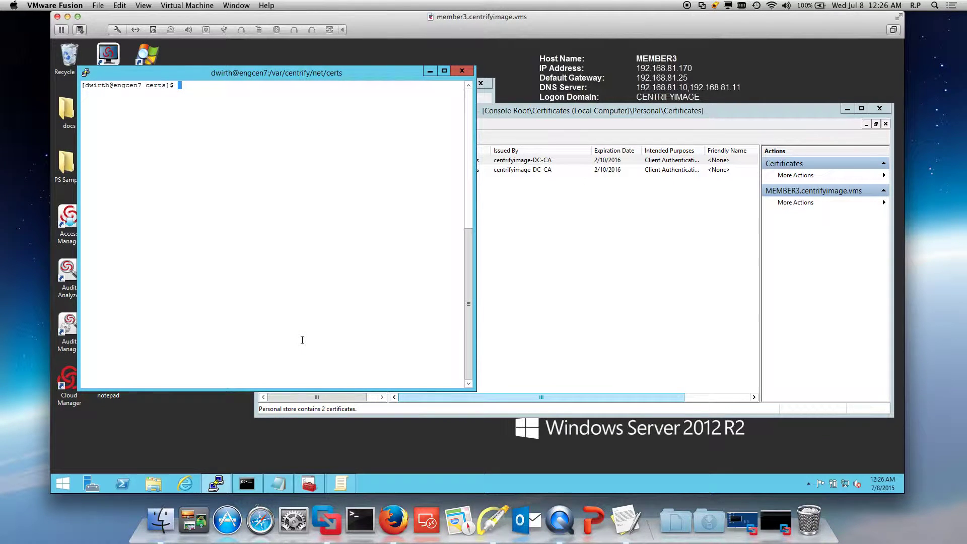
Run adgpupdate, then list the certs directory showing three trust_*.cert files and d1ca1d21 links
{"action": "type", "text": "ag"}
{"action": "type", "text": "p"}
{"action": "key", "text": "BackSpace"}
{"action": "type", "text": "gpupdate"}
{"action": "key", "text": "Return"}
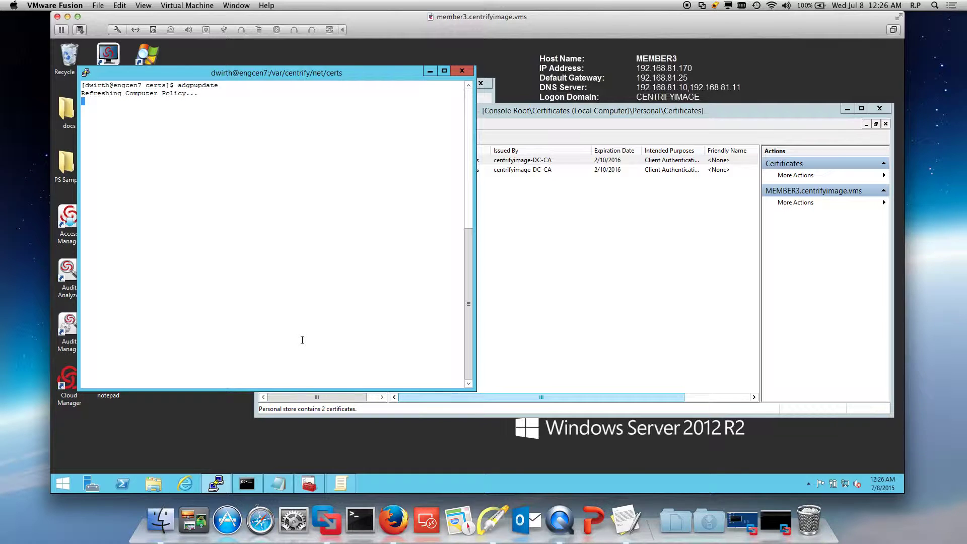
{"action": "type", "text": "ls"}
{"action": "key", "text": "Return"}
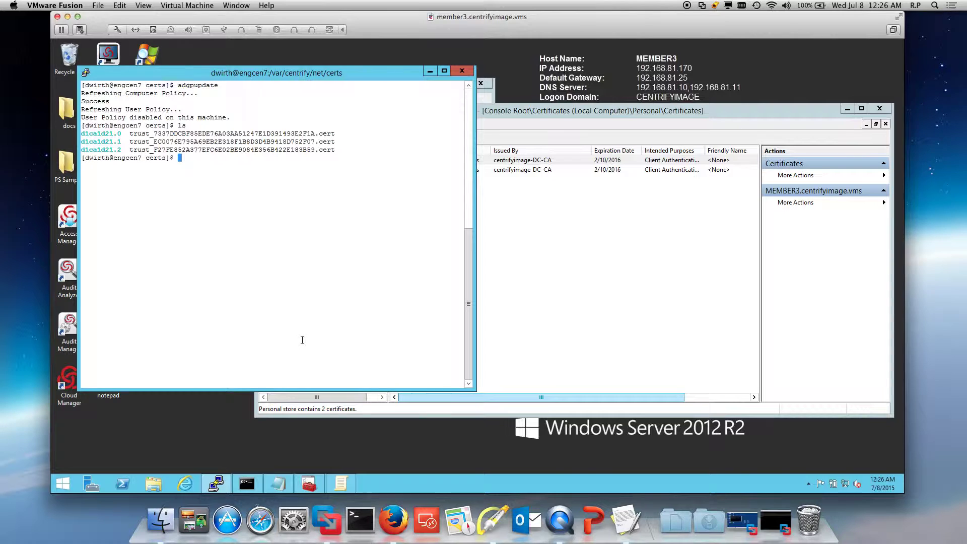
Run dzdo /usr/share/centrifydc/sbin/adcert -m and list the certs directory
{"action": "type", "text": "dzdo /"}
{"action": "type", "text": "user"}
{"action": "key", "text": "BackSpace"}
{"action": "key", "text": "BackSpace"}
{"action": "key", "text": "BackSpace"}
{"action": "type", "text": "r/share/centr"}
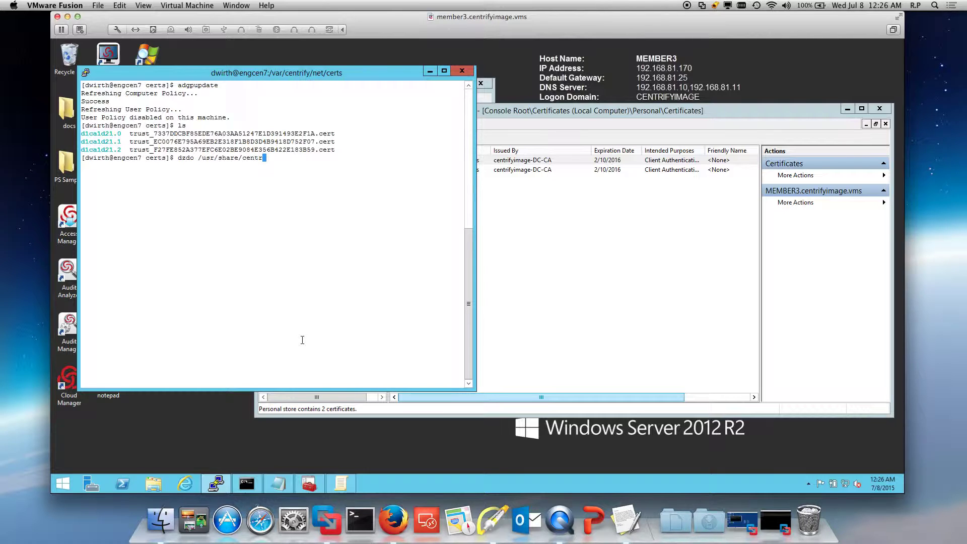
{"action": "key", "text": "Tab"}
{"action": "type", "text": "sbin/adcert -m"}
{"action": "key", "text": "Return"}
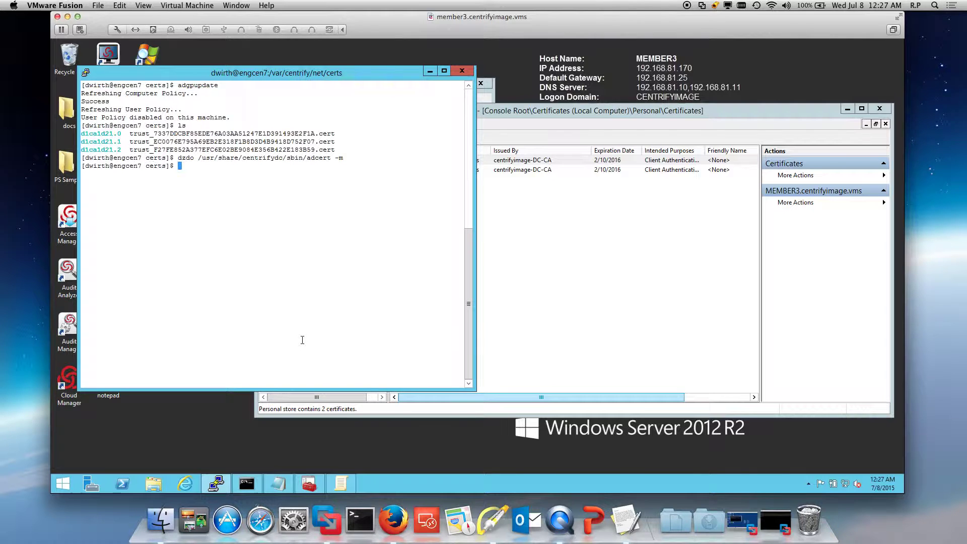
{"action": "type", "text": "ls"}
{"action": "key", "text": "Return"}
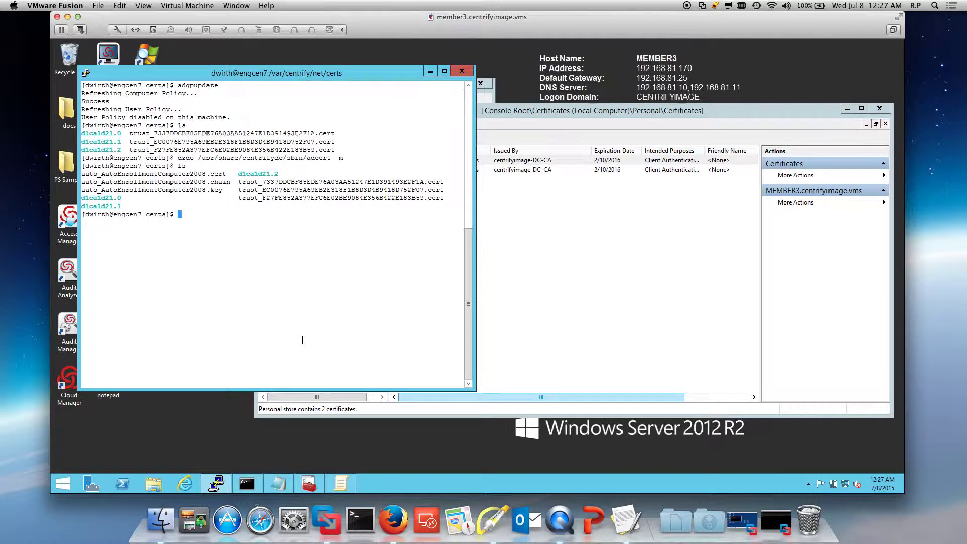
Point out the new auto_AutoEnrollmentComputer2008 .cert, .chain and .key files in the listing
{"action": "left_click", "coordinate": [493, 520]}
{"action": "key", "text": "a"}
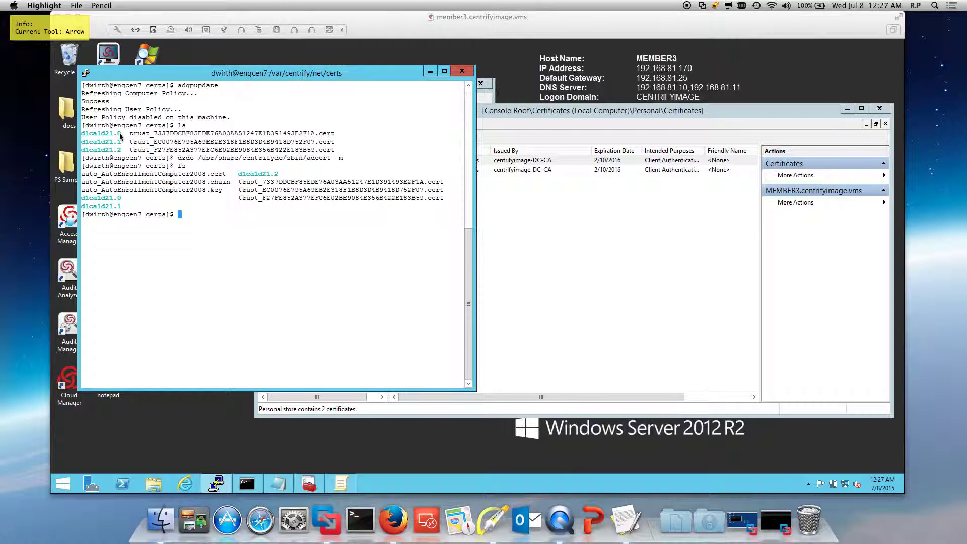
{"action": "left_click_drag", "start_coordinate": [120, 133], "coordinate": [130, 168]}
{"action": "left_click_drag", "start_coordinate": [224, 231], "coordinate": [187, 202]}
{"action": "key", "text": "f"}
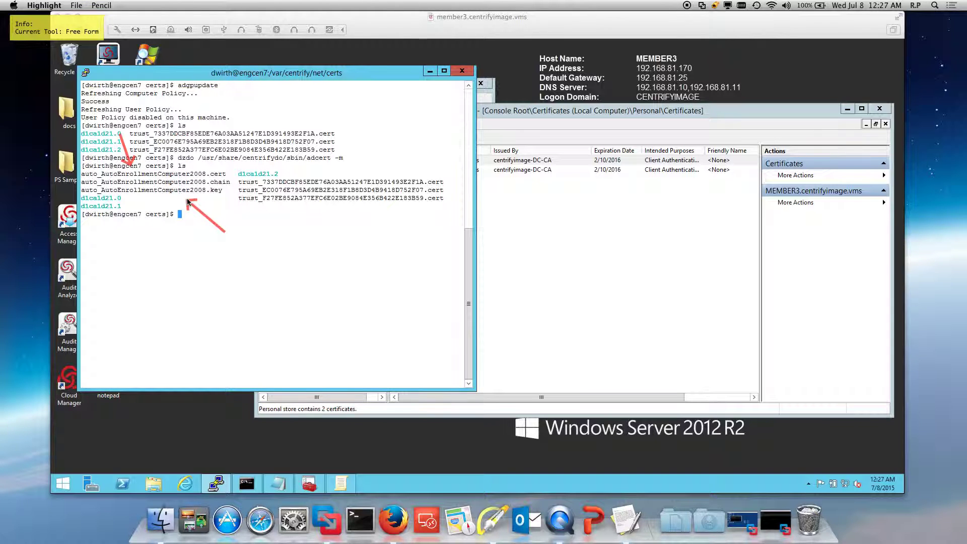
{"action": "key", "text": "Escape"}
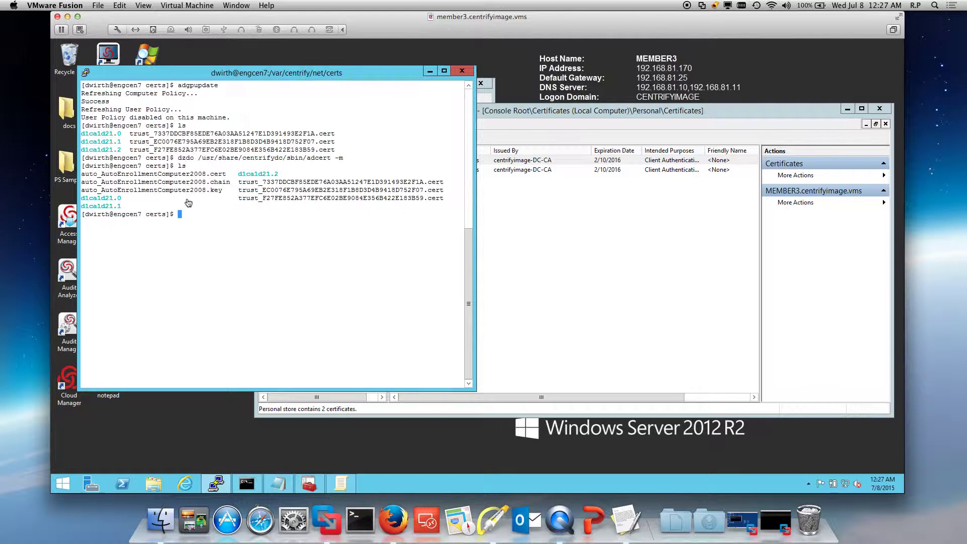
{"action": "left_click", "coordinate": [188, 483]}
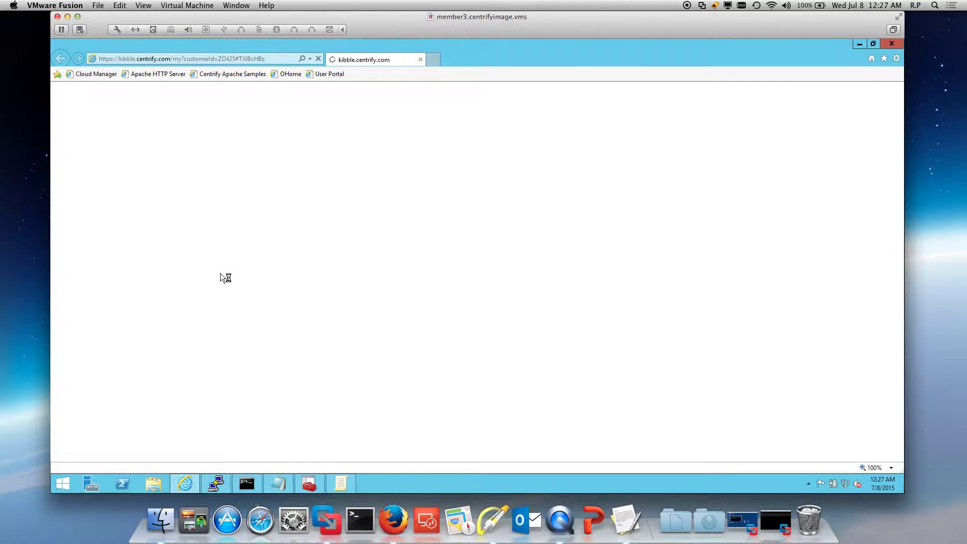
{"action": "left_click", "coordinate": [183, 57]}
{"action": "type", "text": "en"}
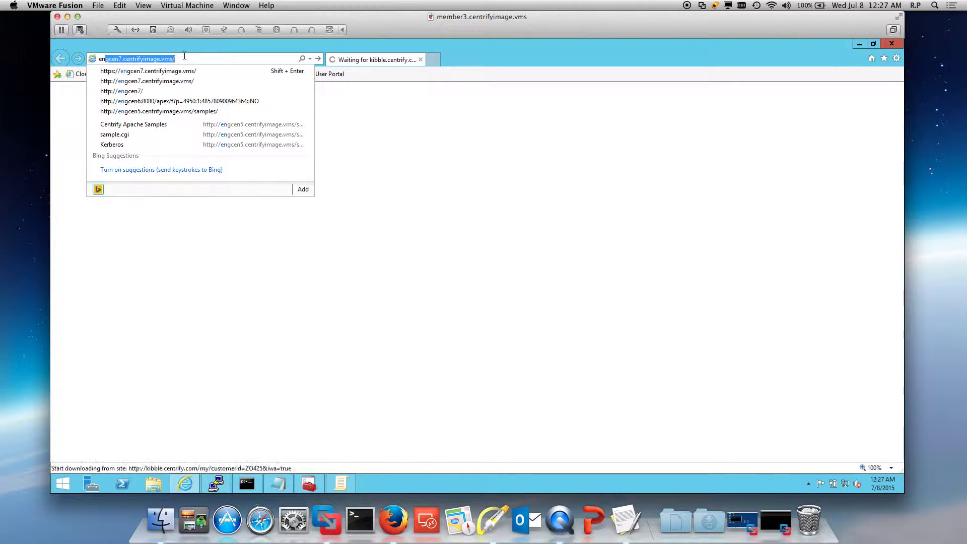
{"action": "key", "text": "Down"}
{"action": "key", "text": "Return"}
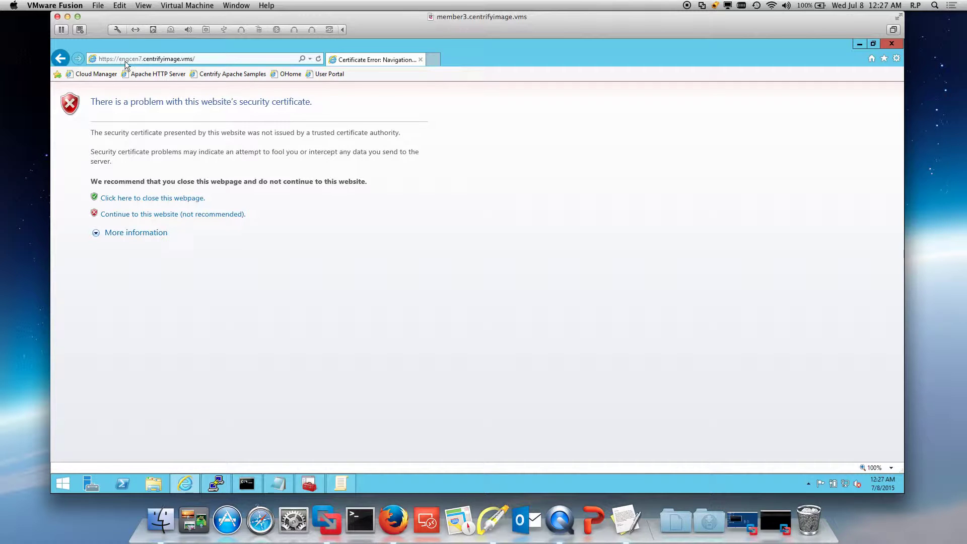
{"action": "left_click", "coordinate": [148, 215]}
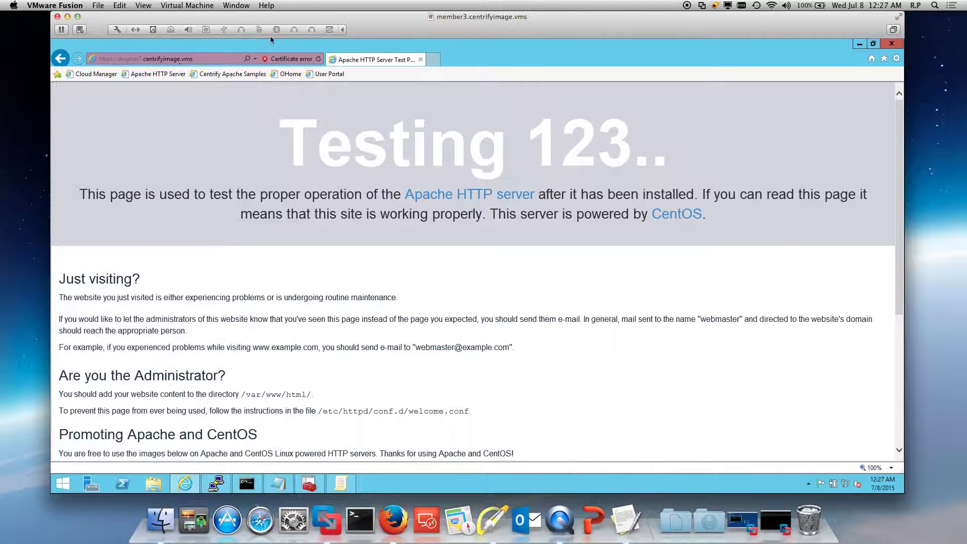
View the engcen7 certificate's Details and Certification Path, showing it self-signed and untrusted, then close it
{"action": "left_click", "coordinate": [290, 60]}
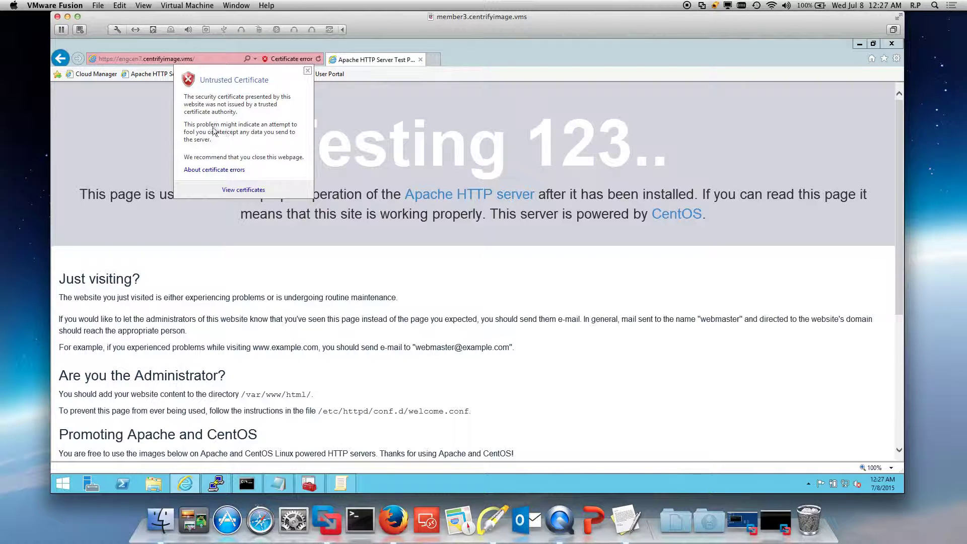
{"action": "left_click", "coordinate": [244, 190]}
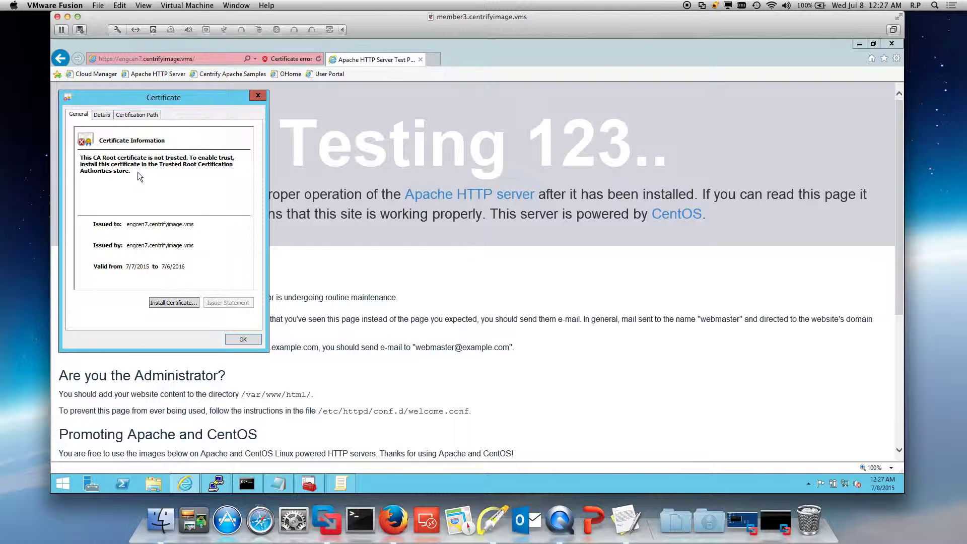
{"action": "left_click", "coordinate": [103, 114]}
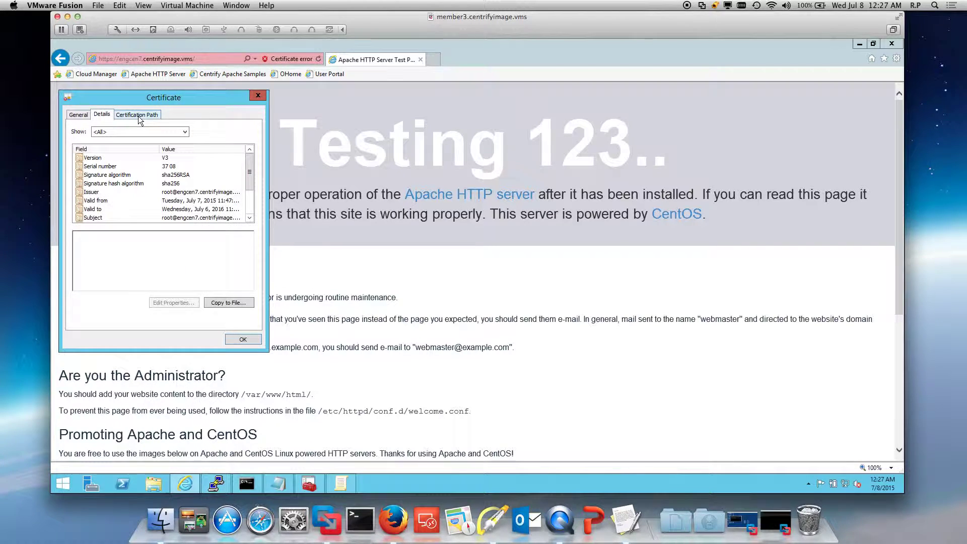
{"action": "left_click", "coordinate": [139, 115]}
{"action": "left_click", "coordinate": [97, 116]}
{"action": "left_click", "coordinate": [78, 115]}
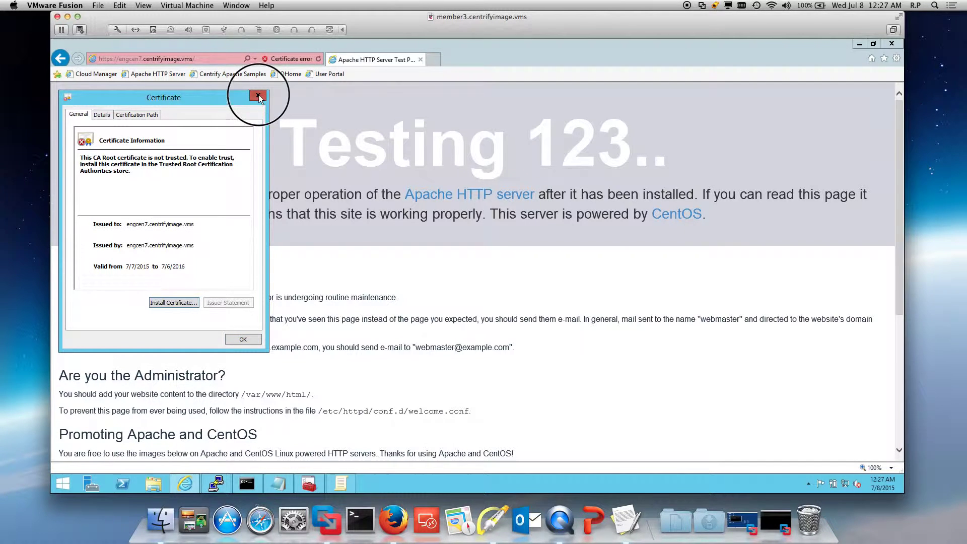
{"action": "left_click", "coordinate": [257, 95]}
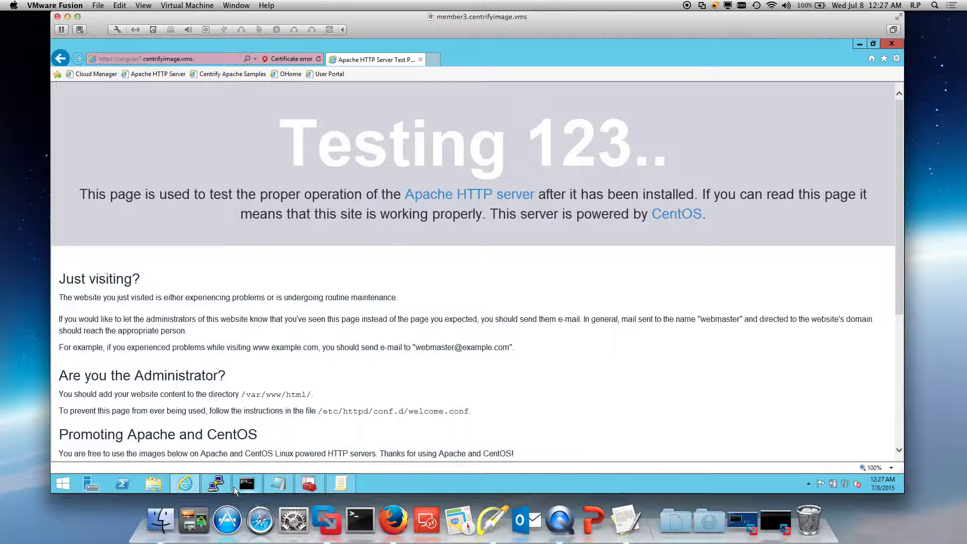
In PuTTY, list the auto_AutoEnrollmentComputer2008 cert files and recall 'dzdo vi /etc/httpd/conf.d/ssl.conf'
{"action": "mouse_move", "coordinate": [224, 484]}
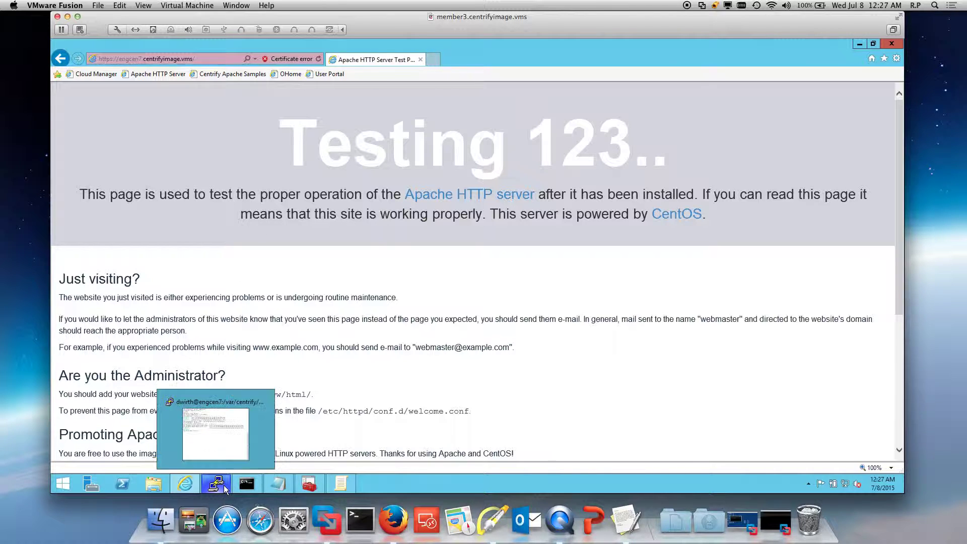
{"action": "left_click", "coordinate": [223, 437]}
{"action": "type", "text": "ls"}
{"action": "key", "text": "BackSpace"}
{"action": "key", "text": "BackSpace"}
{"action": "type", "text": "dzdo rm *"}
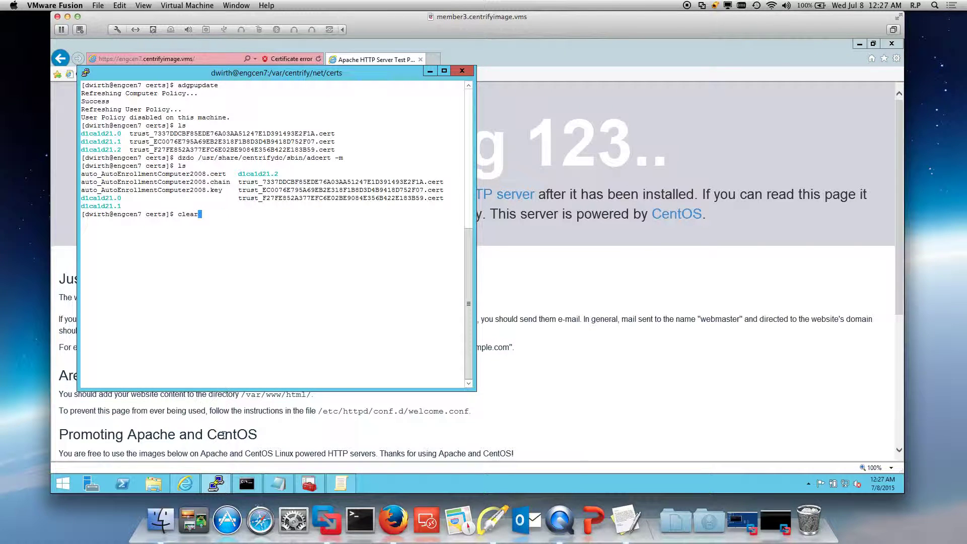
{"action": "key", "text": "Up"}
{"action": "key", "text": "Up"}
{"action": "key", "text": "ctrl+u"}
{"action": "type", "text": "adinfo -v"}
{"action": "key", "text": "Up"}
{"action": "key", "text": "Up"}
{"action": "key", "text": "Up"}
{"action": "key", "text": "Up"}
{"action": "key", "text": "Up"}
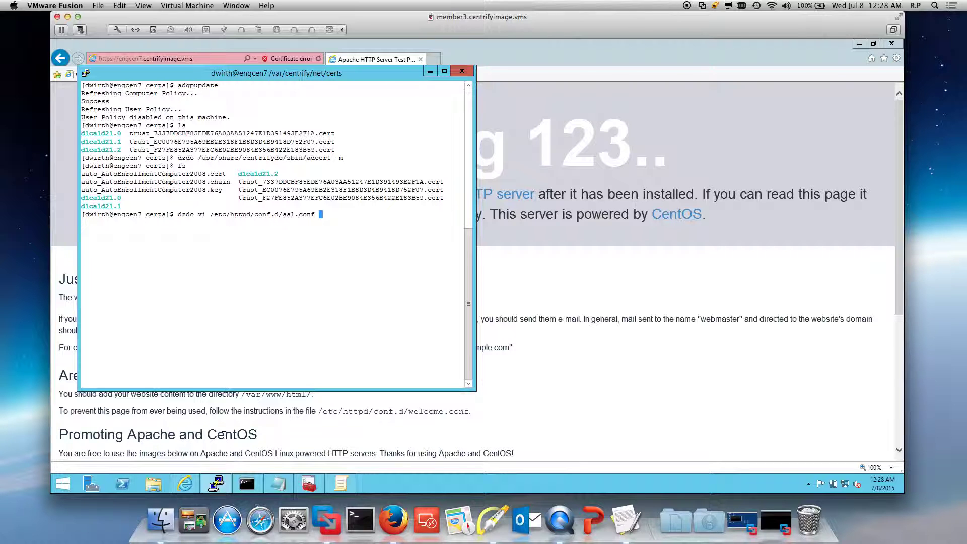
Open ssl.conf in vi and uncomment the Centrified auto-enrolled SSLCertificateKeyFile line
{"action": "key", "text": "Return"}
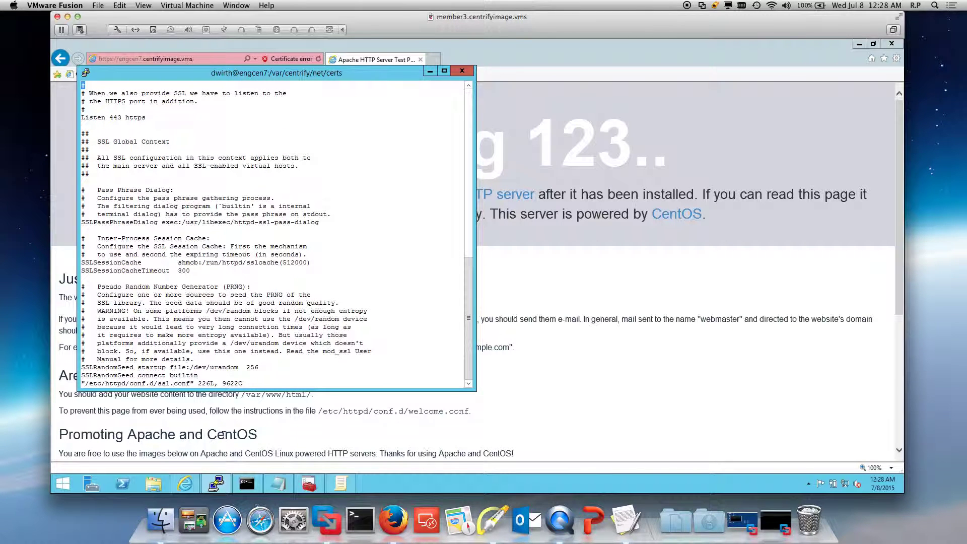
{"action": "key", "text": "ctrl+f"}
{"action": "key", "text": "ctrl+f"}
{"action": "key", "text": "ctrl+f"}
{"action": "key", "text": "ctrl+f"}
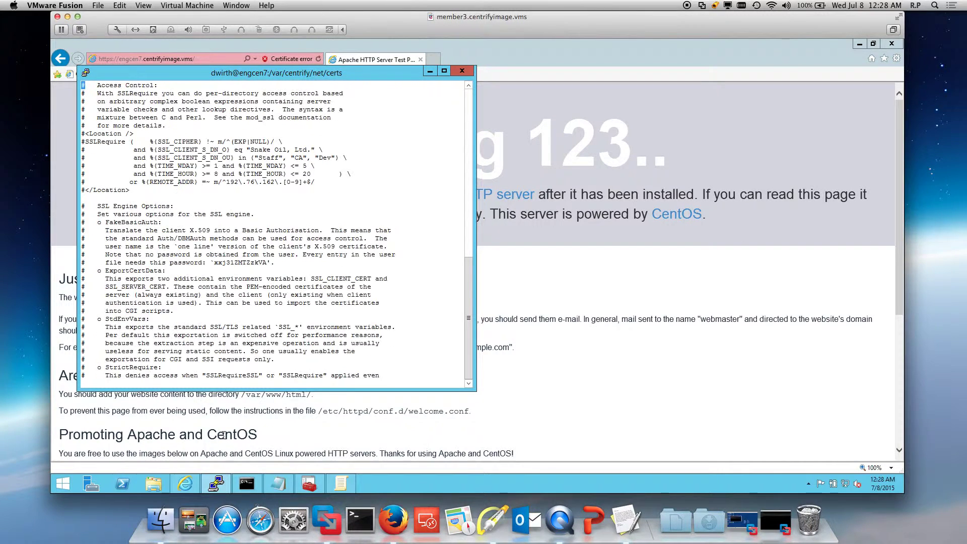
{"action": "key", "text": "Up"}
{"action": "key", "text": "Up"}
{"action": "key", "text": "Up"}
{"action": "key", "text": "Up"}
{"action": "key", "text": "Up"}
{"action": "key", "text": "Up"}
{"action": "key", "text": "Up"}
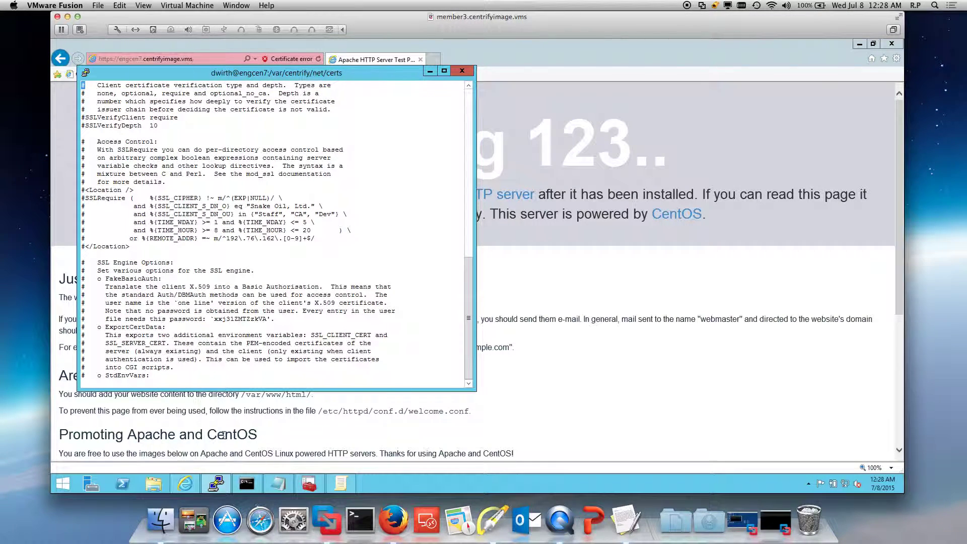
{"action": "key", "text": "Up"}
{"action": "key", "text": "Up"}
{"action": "key", "text": "Up"}
{"action": "key", "text": "Up"}
{"action": "key", "text": "Up"}
{"action": "key", "text": "Up"}
{"action": "key", "text": "Up"}
{"action": "key", "text": "Up"}
{"action": "key", "text": "Up"}
{"action": "key", "text": "Up"}
{"action": "key", "text": "Up"}
{"action": "key", "text": "Up"}
{"action": "key", "text": "Up"}
{"action": "key", "text": "Up"}
{"action": "key", "text": "Up"}
{"action": "key", "text": "Up"}
{"action": "key", "text": "Up"}
{"action": "key", "text": "Up"}
{"action": "key", "text": "Up"}
{"action": "key", "text": "Up"}
{"action": "key", "text": "Down"}
{"action": "key", "text": "Down"}
{"action": "key", "text": "Down"}
{"action": "key", "text": "Down"}
{"action": "key", "text": "Down"}
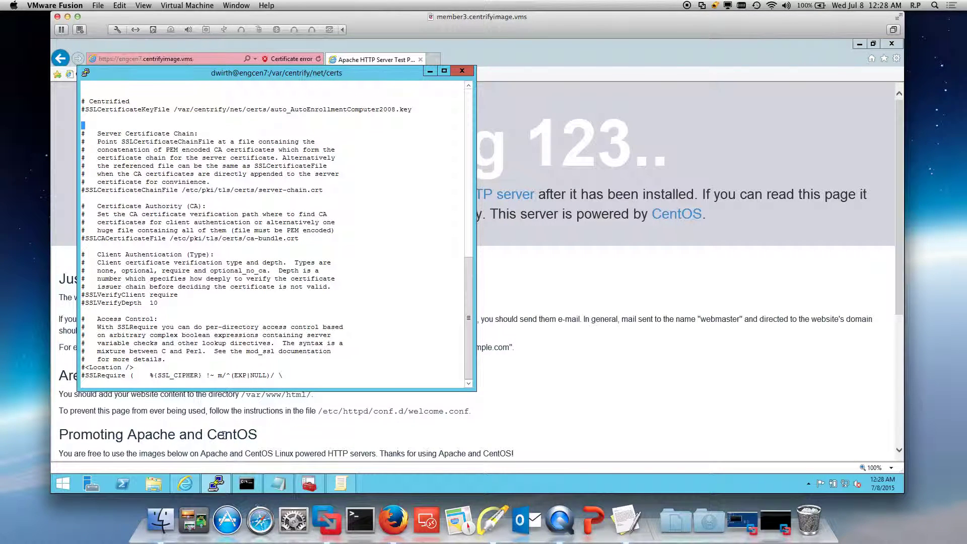
{"action": "key", "text": "Up"}
{"action": "key", "text": "Up"}
{"action": "key", "text": "Up"}
{"action": "key", "text": "Up"}
{"action": "key", "text": "Up"}
{"action": "key", "text": "Up"}
{"action": "key", "text": "Up"}
{"action": "key", "text": "Up"}
{"action": "key", "text": "Down"}
{"action": "key", "text": "Down"}
{"action": "key", "text": "Down"}
{"action": "key", "text": "Down"}
{"action": "key", "text": "Down"}
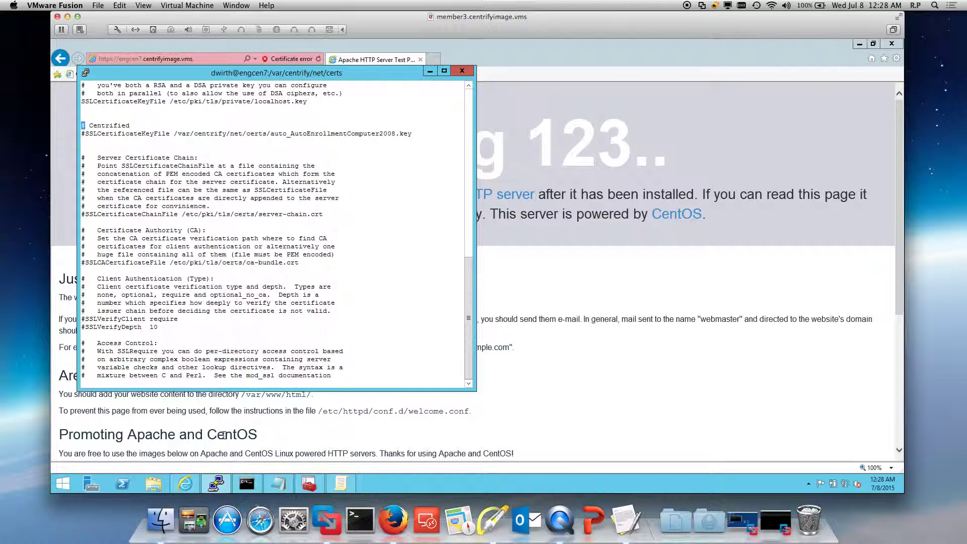
{"action": "key", "text": "Down"}
{"action": "key", "text": "Down"}
{"action": "key", "text": "Up"}
{"action": "key", "text": "x"}
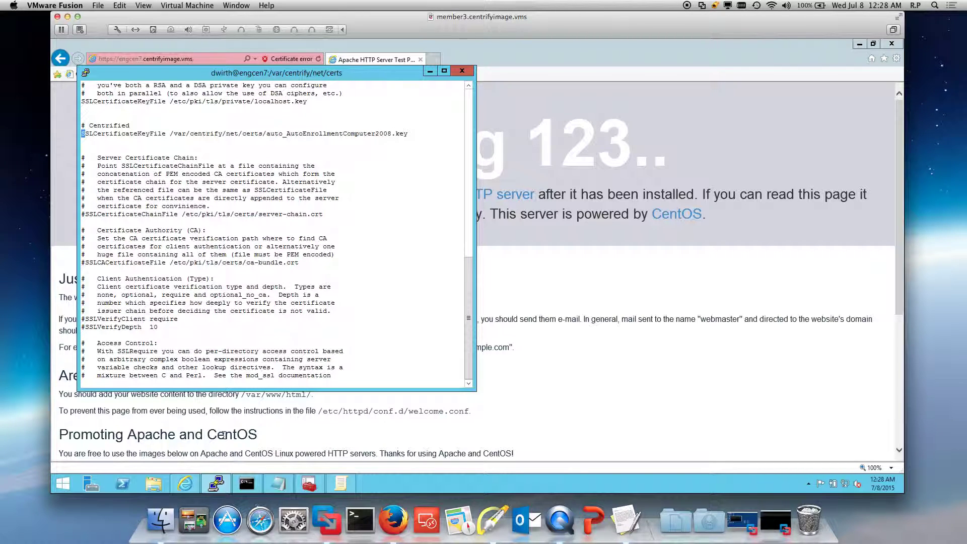
Comment out the localhost.key and localhost.crt lines and uncomment the Centrified SSLCertificateFile line
{"action": "key", "text": "Up"}
{"action": "key", "text": "Up"}
{"action": "key", "text": "Up"}
{"action": "key", "text": "Up"}
{"action": "key", "text": "Up"}
{"action": "key", "text": "Up"}
{"action": "key", "text": "Down"}
{"action": "key", "text": "Down"}
{"action": "type", "text": "i#"}
{"action": "key", "text": "Up"}
{"action": "key", "text": "Up"}
{"action": "key", "text": "Up"}
{"action": "key", "text": "Up"}
{"action": "key", "text": "Up"}
{"action": "key", "text": "Up"}
{"action": "key", "text": "Up"}
{"action": "key", "text": "Up"}
{"action": "key", "text": "Up"}
{"action": "key", "text": "Up"}
{"action": "key", "text": "Up"}
{"action": "key", "text": "Up"}
{"action": "key", "text": "Up"}
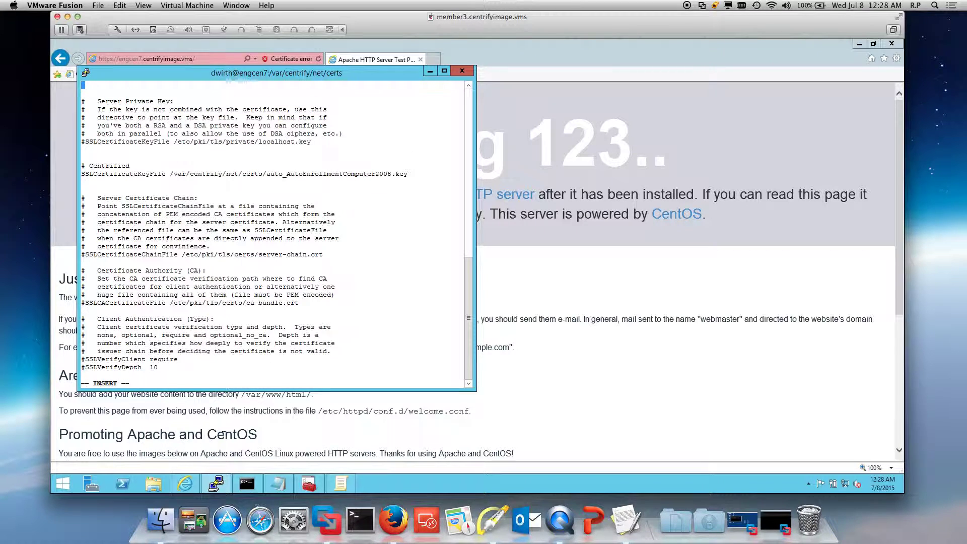
{"action": "key", "text": "Down"}
{"action": "key", "text": "Down"}
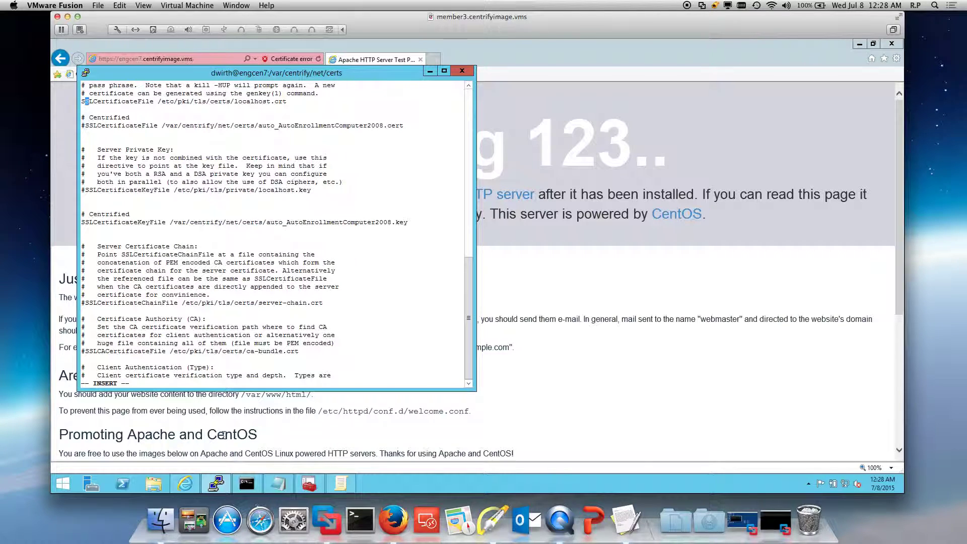
{"action": "type", "text": "i#"}
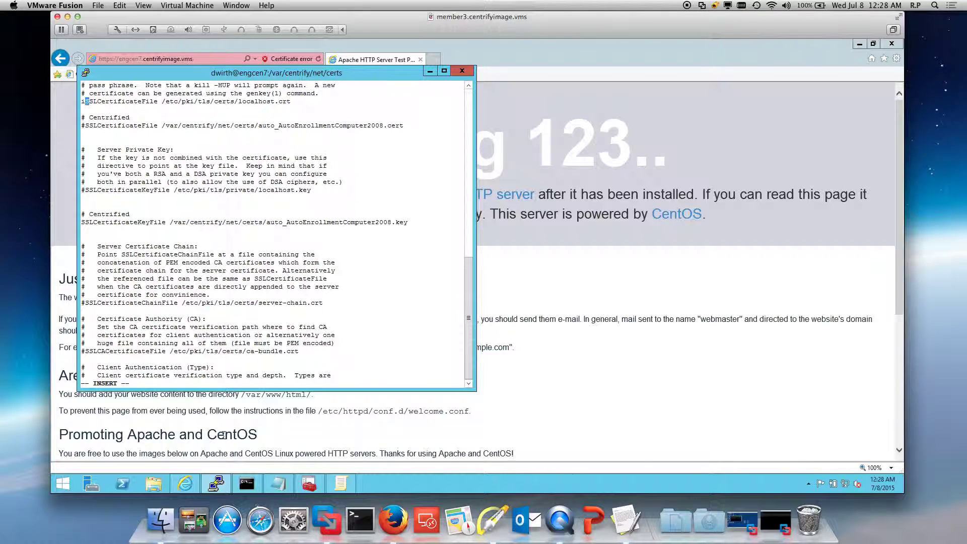
{"action": "key", "text": "Down"}
{"action": "key", "text": "Down"}
{"action": "key", "text": "Down"}
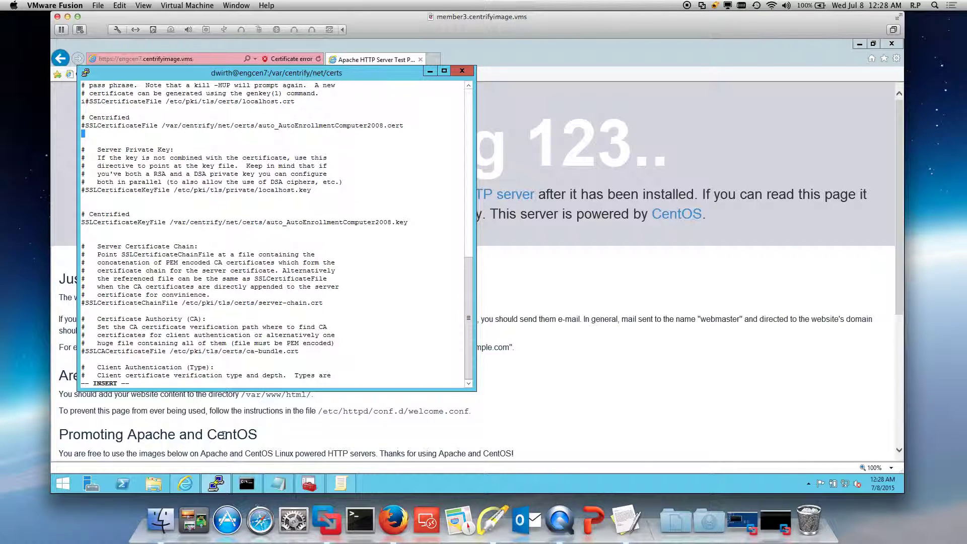
{"action": "key", "text": "BackSpace"}
{"action": "key", "text": "Up"}
{"action": "key", "text": "Up"}
{"action": "key", "text": "Up"}
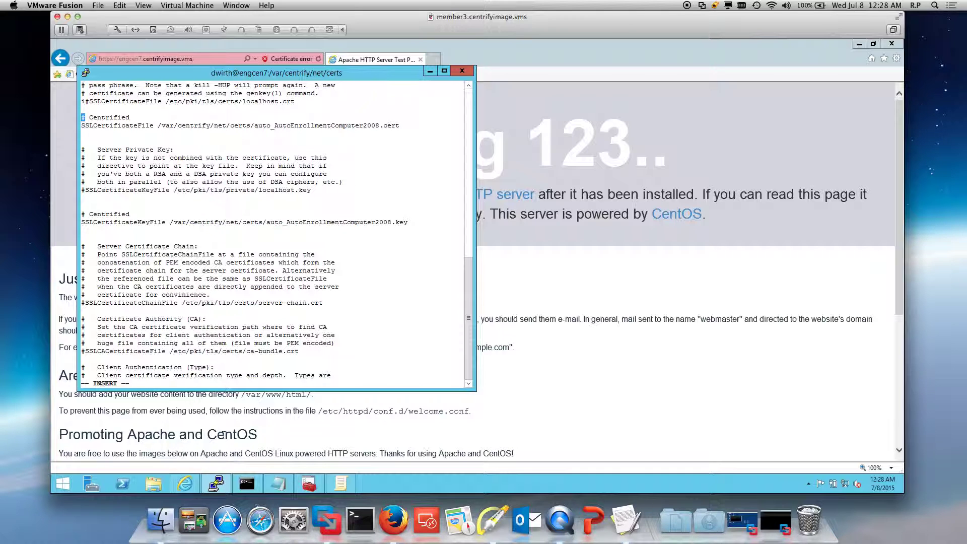
{"action": "key", "text": "Delete"}
Save ssl.conf and quit vi with :wq
{"action": "key", "text": "Escape"}
{"action": "type", "text": ":wq"}
{"action": "key", "text": "Return"}
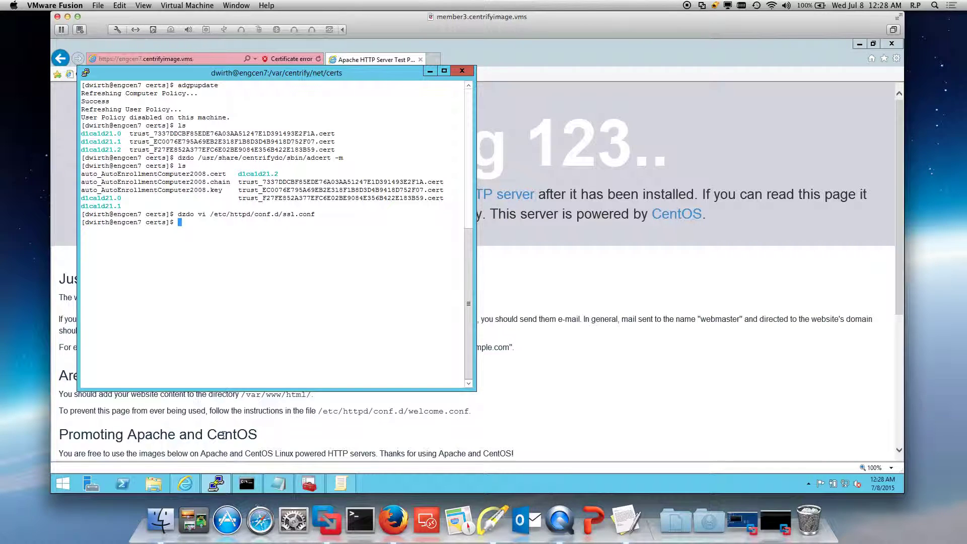
Run 'dzdo systemctl restart httpd' to restart Apache with the new certificate
{"action": "key", "text": "Up"}
{"action": "key", "text": "Up"}
{"action": "key", "text": "Up"}
{"action": "key", "text": "Up"}
{"action": "key", "text": "Up"}
{"action": "key", "text": "Up"}
{"action": "key", "text": "Up"}
{"action": "key", "text": "Up"}
{"action": "key", "text": "Up"}
{"action": "key", "text": "Up"}
{"action": "key", "text": "Up"}
{"action": "key", "text": "Up"}
{"action": "key", "text": "Up"}
{"action": "key", "text": "Up"}
{"action": "key", "text": "Up"}
{"action": "key", "text": "Up"}
{"action": "key", "text": "Up"}
{"action": "key", "text": "Up"}
{"action": "key", "text": "Return"}
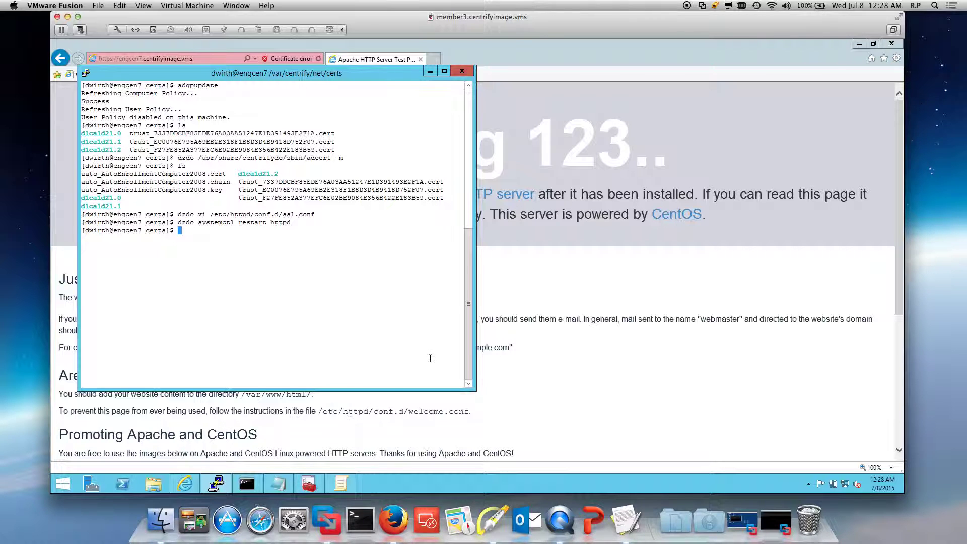
{"action": "left_click", "coordinate": [652, 150]}
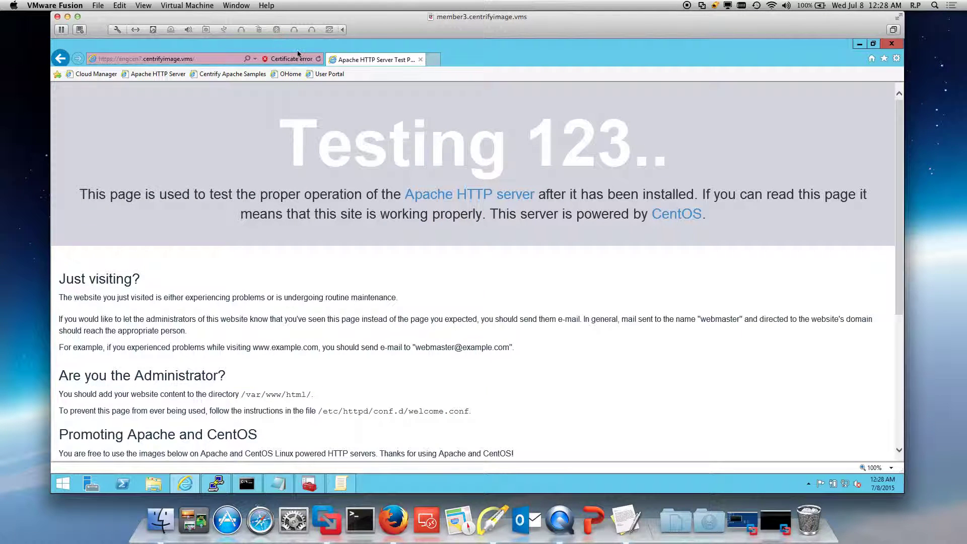
Reload the engcen7 HTTPS test page and view its identification showing centrifyimage-DC-CA as issuer
{"action": "left_click", "coordinate": [319, 58]}
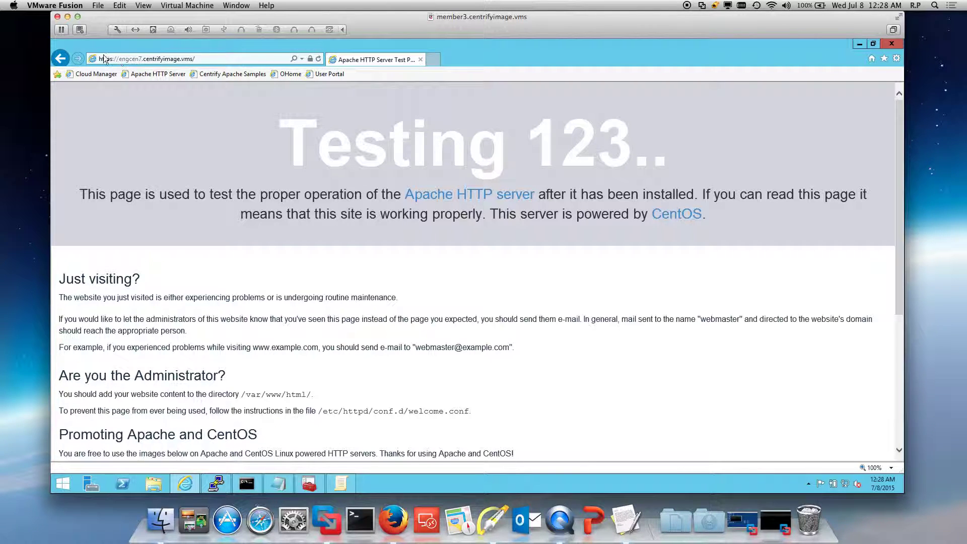
{"action": "left_click", "coordinate": [310, 59]}
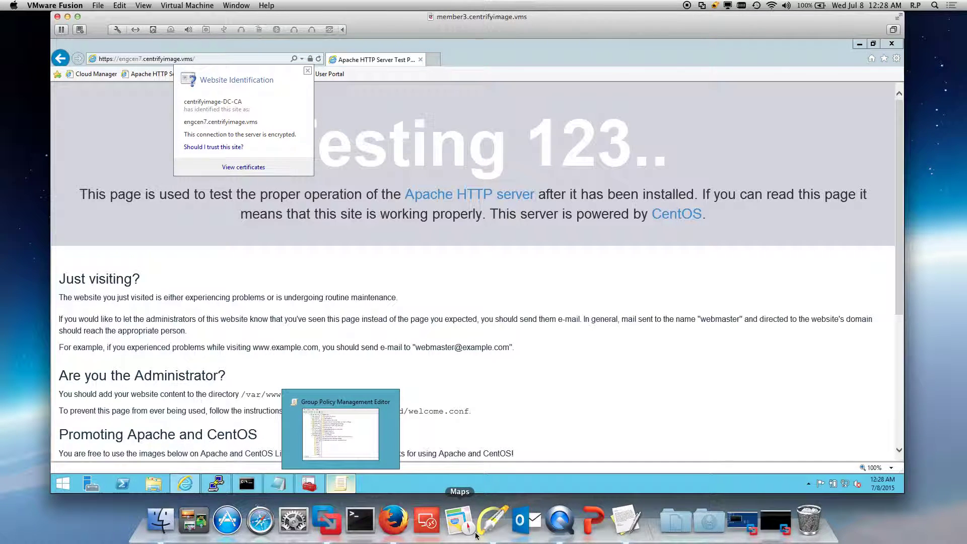
{"action": "left_click", "coordinate": [491, 529]}
{"action": "left_click_drag", "start_coordinate": [287, 89], "coordinate": [247, 105]}
{"action": "left_click_drag", "start_coordinate": [311, 111], "coordinate": [269, 125]}
{"action": "key", "text": "f"}
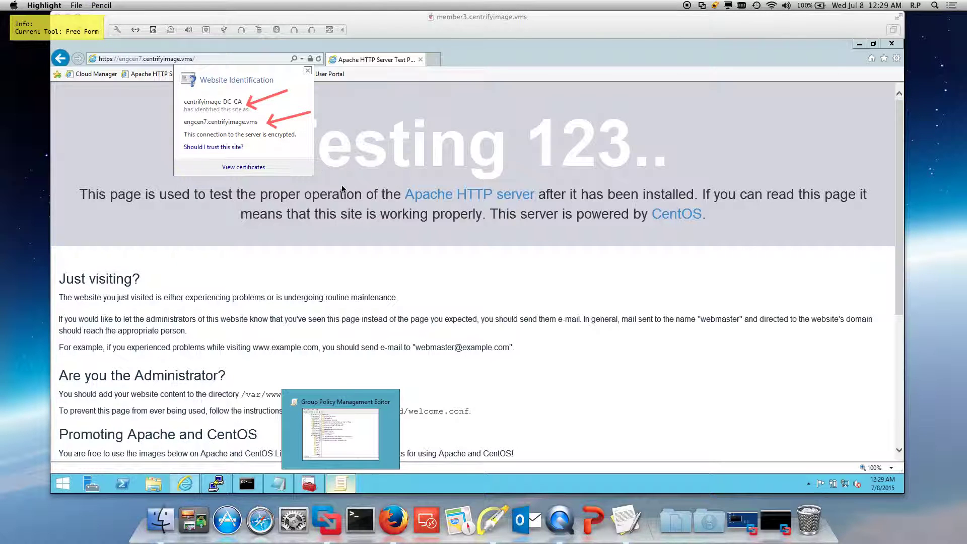
{"action": "key", "text": "Escape"}
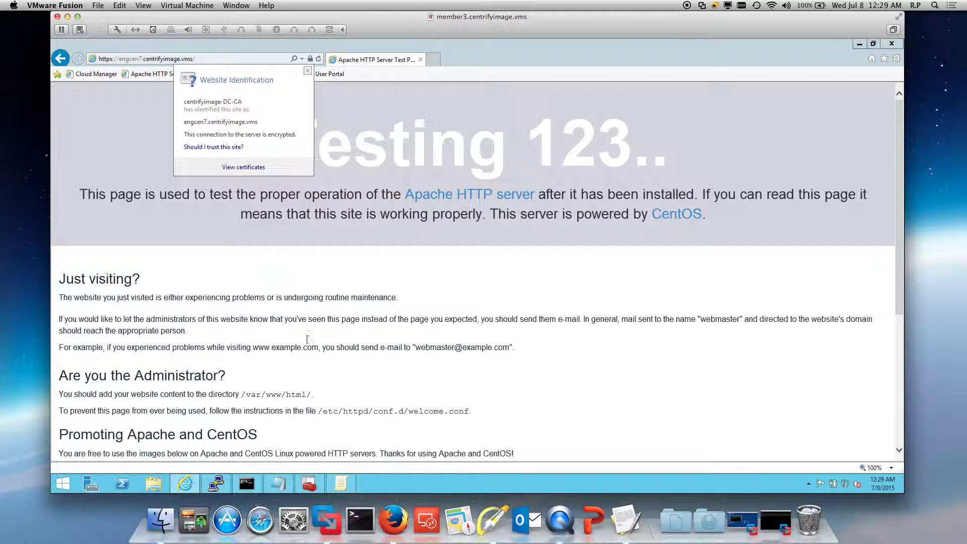
Confirm centrifyimage-DC-CA appears in the Trusted Root Certification Authorities certificate store
{"action": "left_click", "coordinate": [308, 481]}
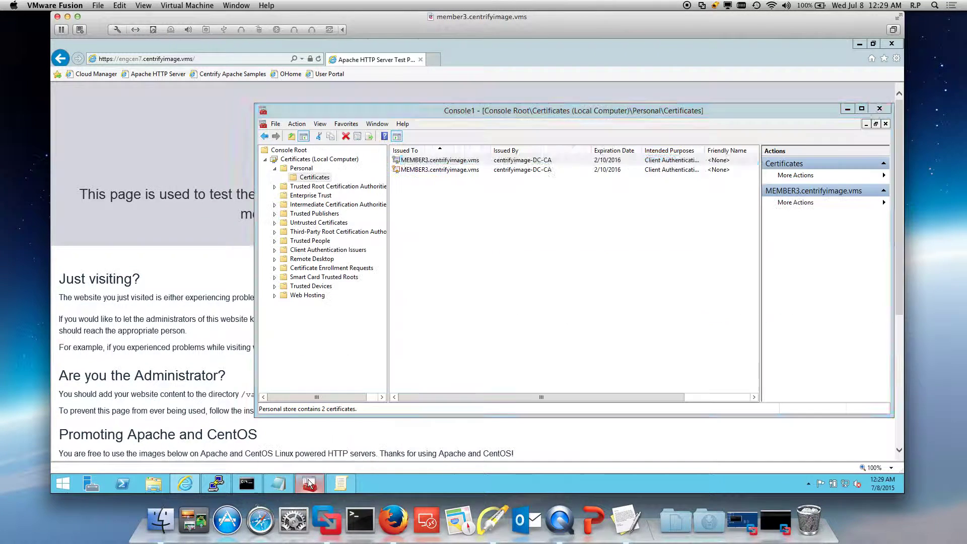
{"action": "left_click", "coordinate": [332, 186]}
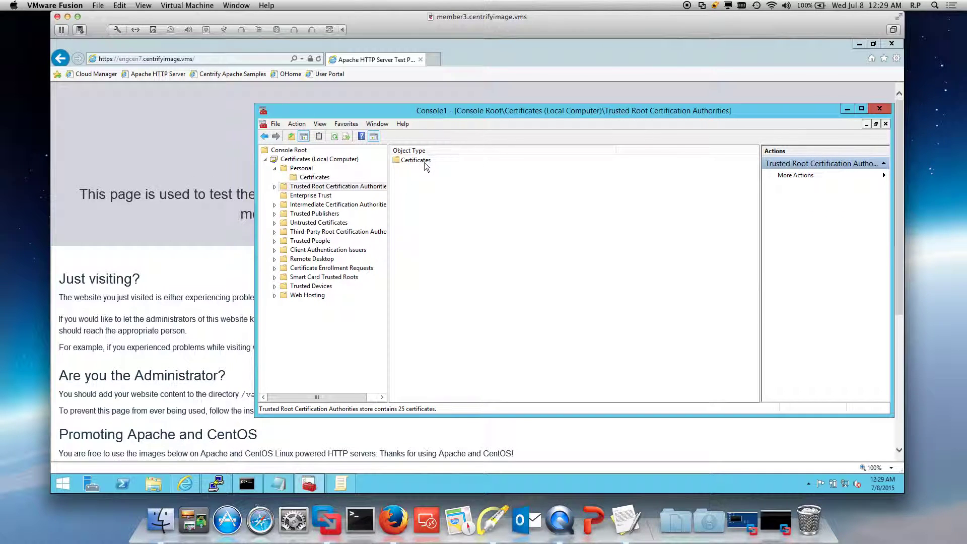
{"action": "double_click", "coordinate": [422, 162]}
{"action": "left_click", "coordinate": [446, 190]}
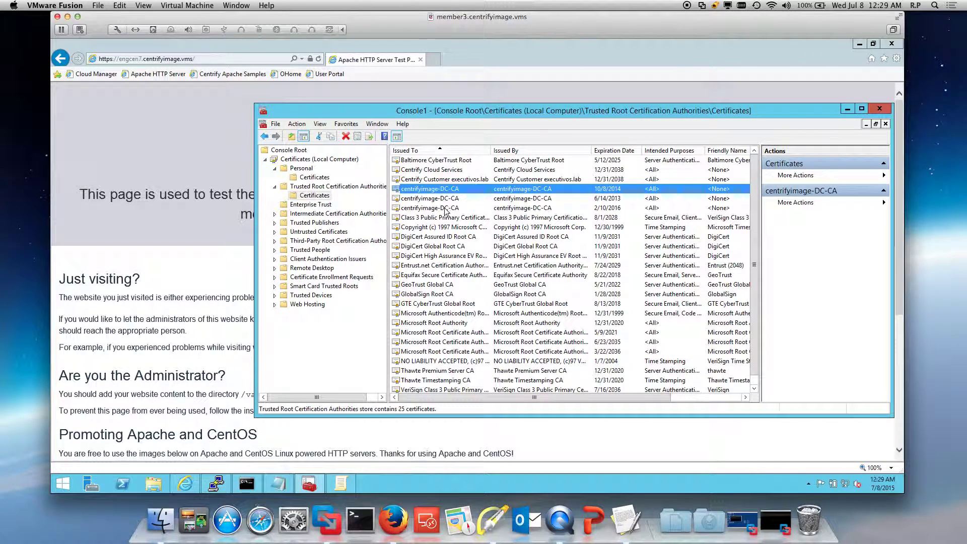
{"action": "left_click", "coordinate": [223, 64]}
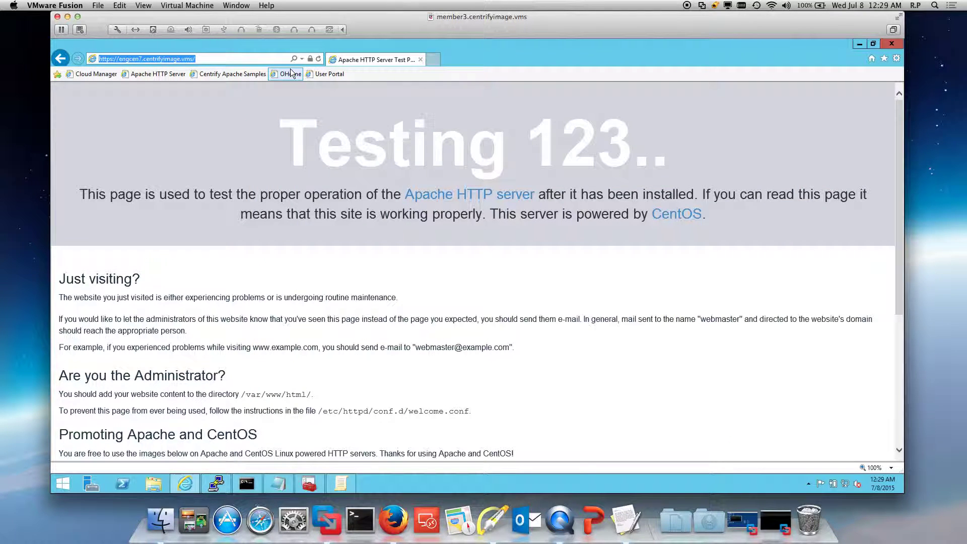
Show the padlock's Website Identification confirming centrifyimage-DC-CA verified engcen7.centrifyimage.vms
{"action": "left_click", "coordinate": [309, 59]}
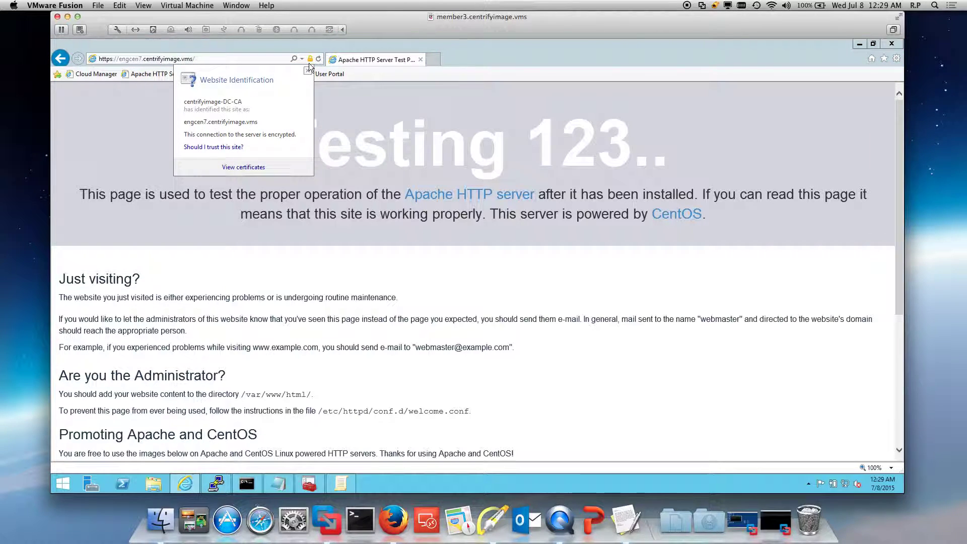